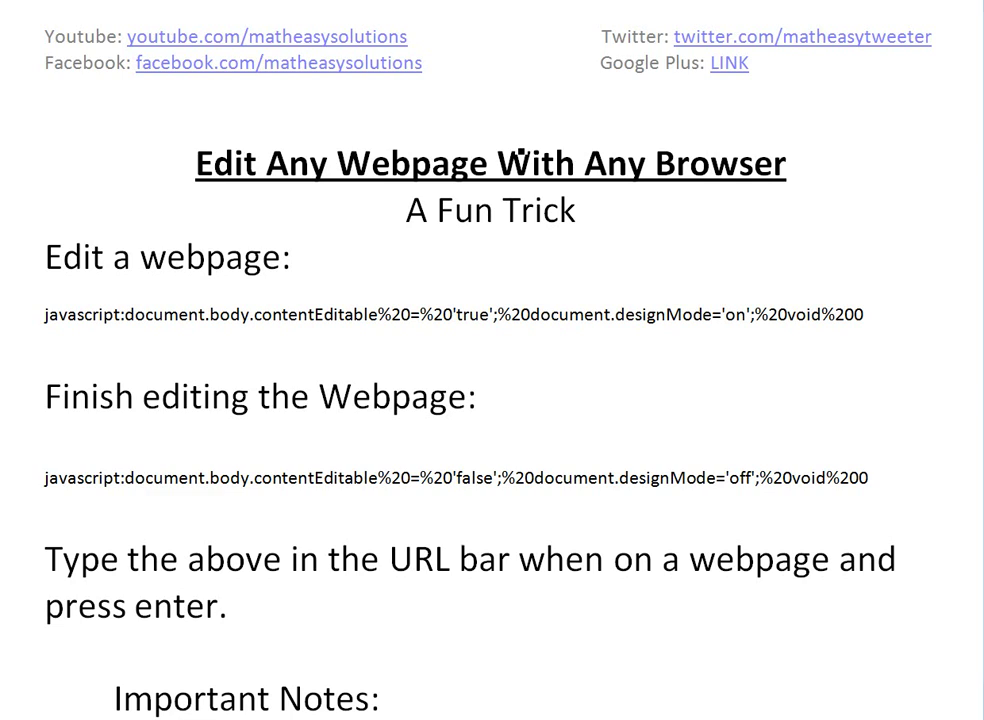
- Pen-underline the subtitle 'A Fun Trick' and 'javascript:document' at the start of the first code line
drag(406, 232, 549, 239)
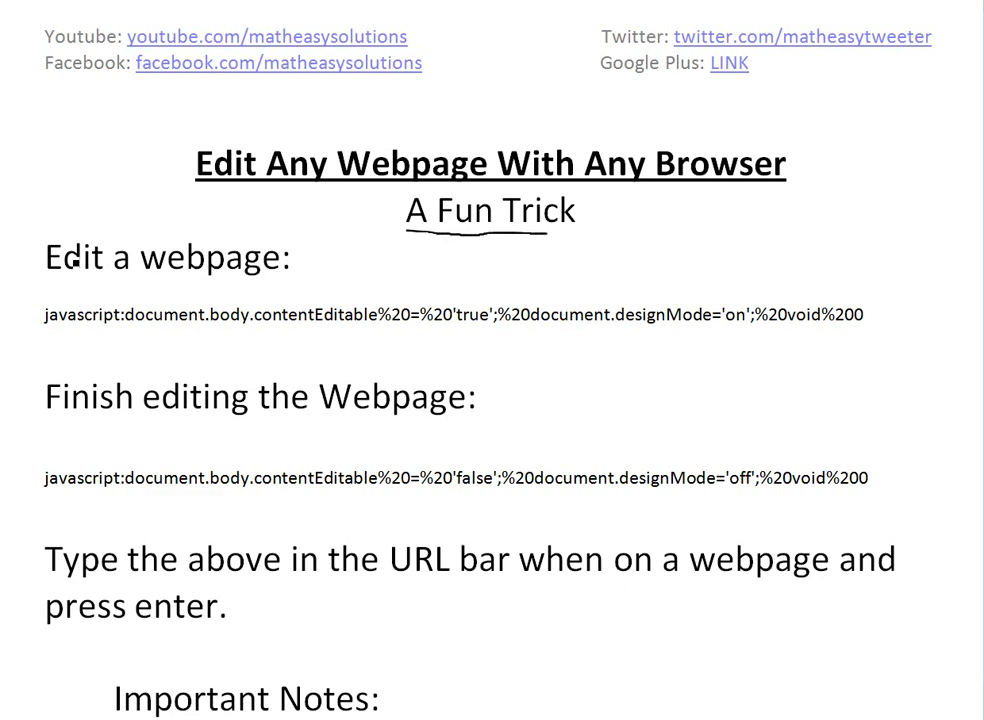
scroll(155, 277, down, 1)
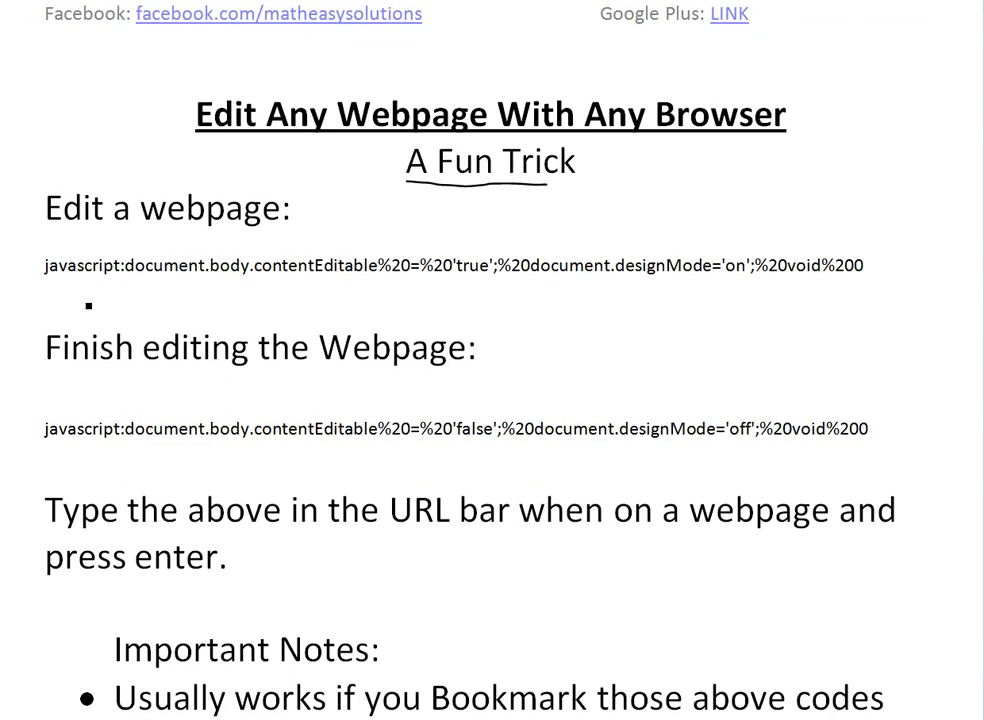
drag(47, 285, 195, 285)
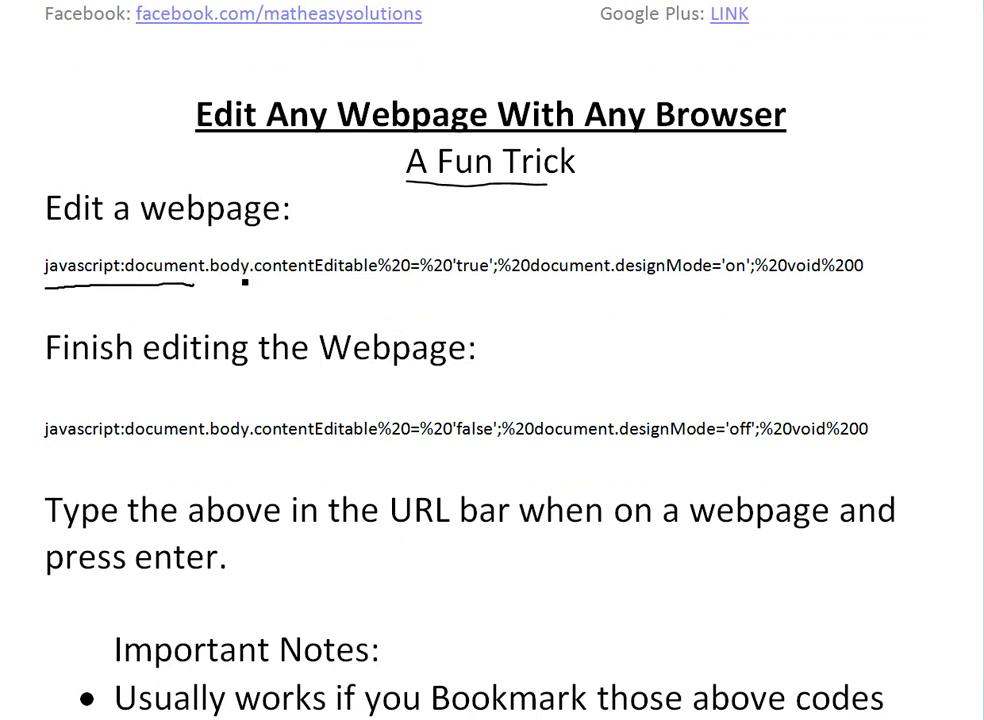
scroll(167, 250, down, 1)
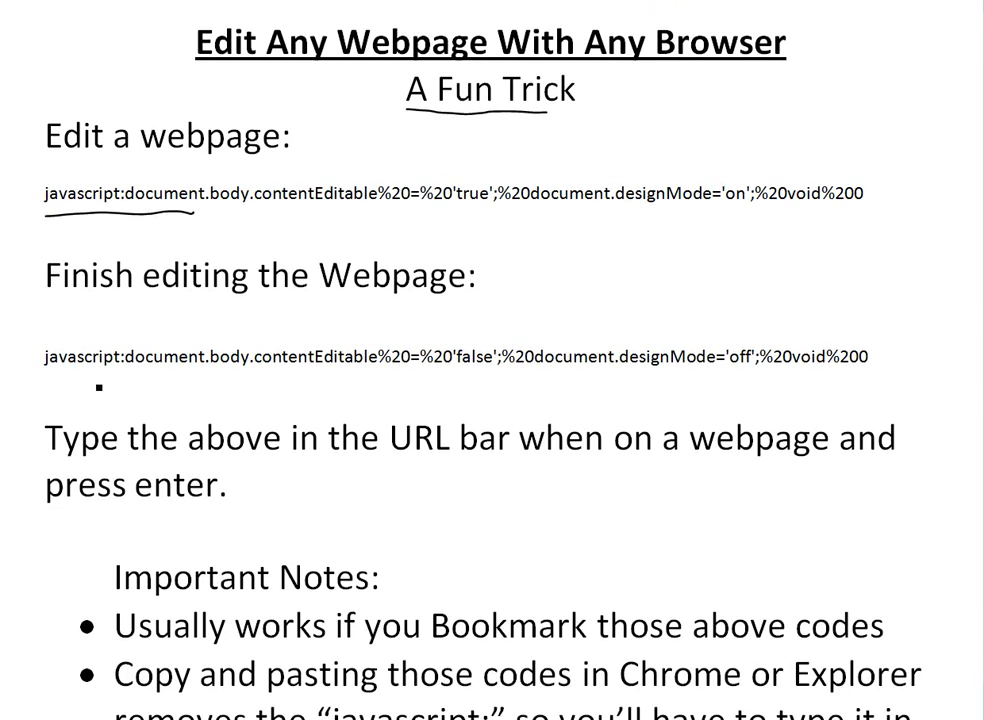
- Underline the finish code's 'javascript' prefix and draw arrows marking 'true' and 'false'
drag(52, 379, 110, 379)
drag(500, 336, 507, 315)
drag(472, 224, 500, 258)
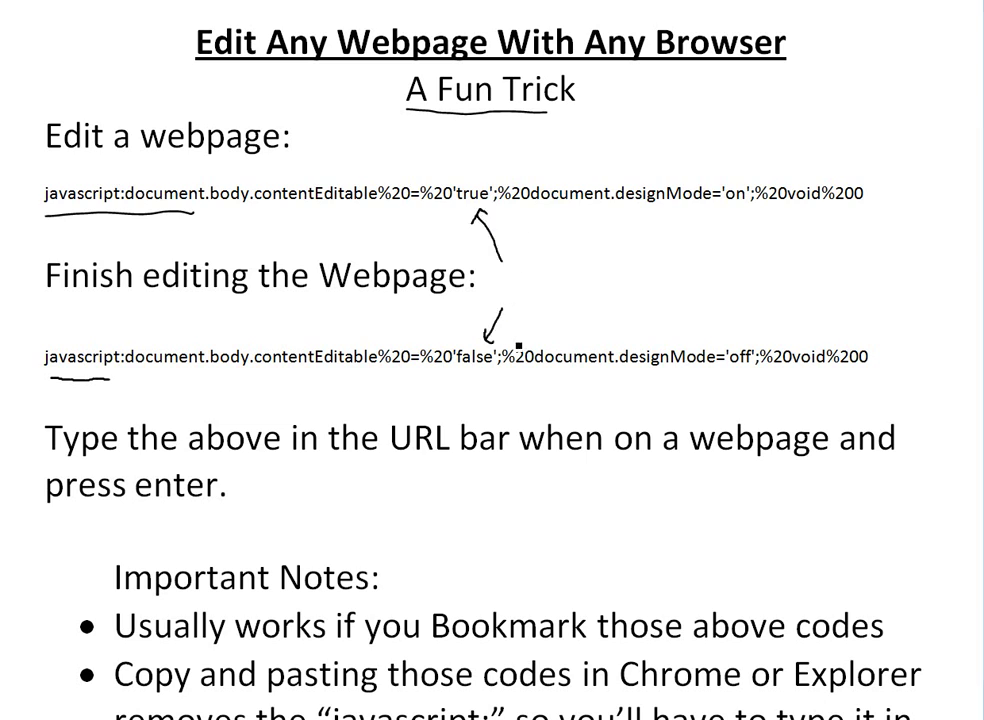
- Draw arrows marking 'off' in the finish code and 'on' in the edit code
drag(740, 300, 740, 342)
drag(733, 328, 748, 328)
drag(736, 222, 740, 250)
scroll(302, 448, down, 2)
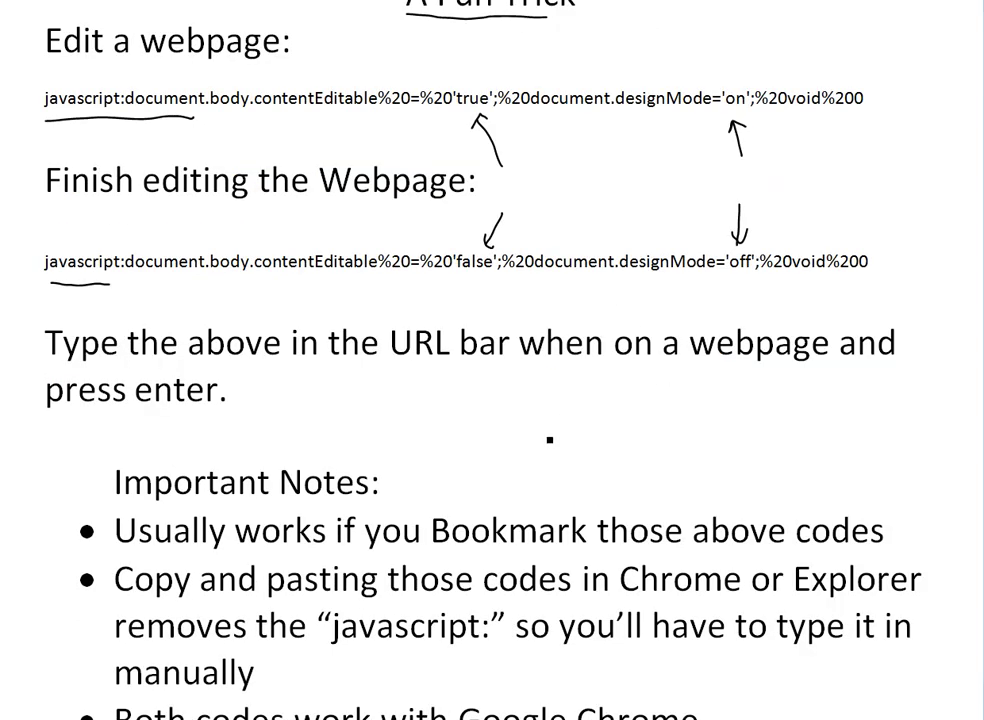
scroll(463, 440, down, 3)
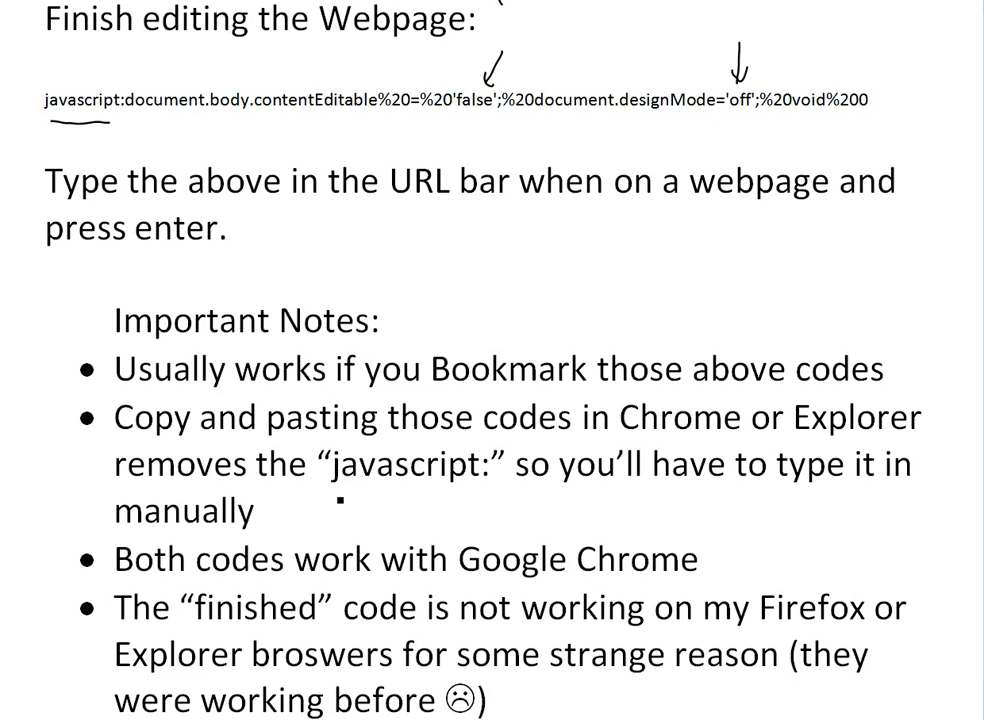
- Underline 'javascript:' in the copy-paste note and 'finish' in the last note
drag(335, 493, 468, 494)
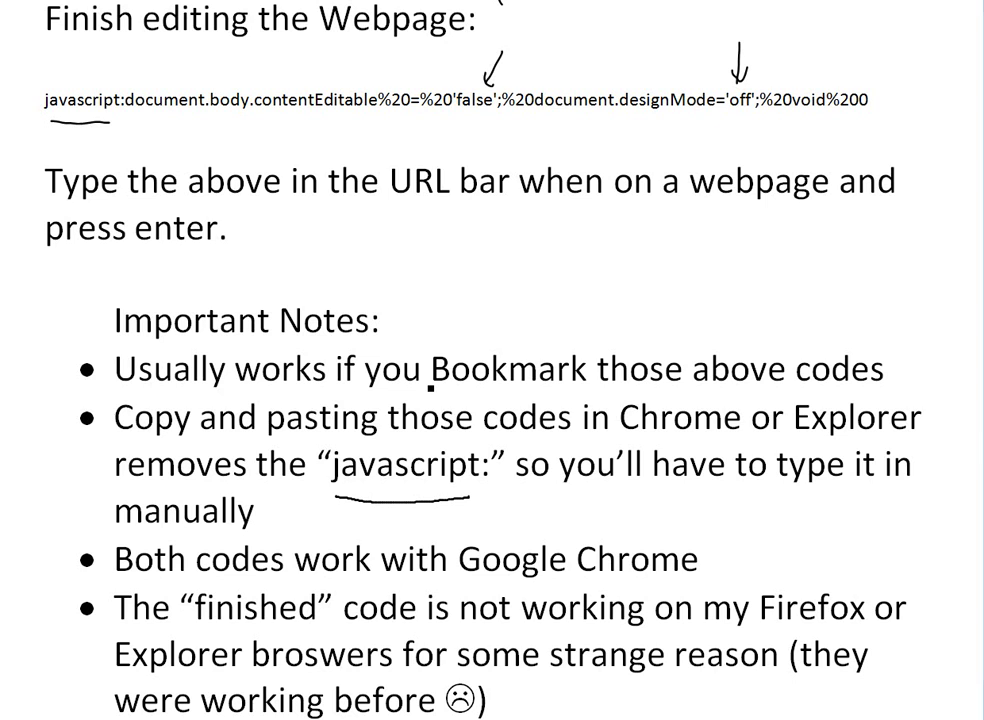
scroll(427, 420, down, 2)
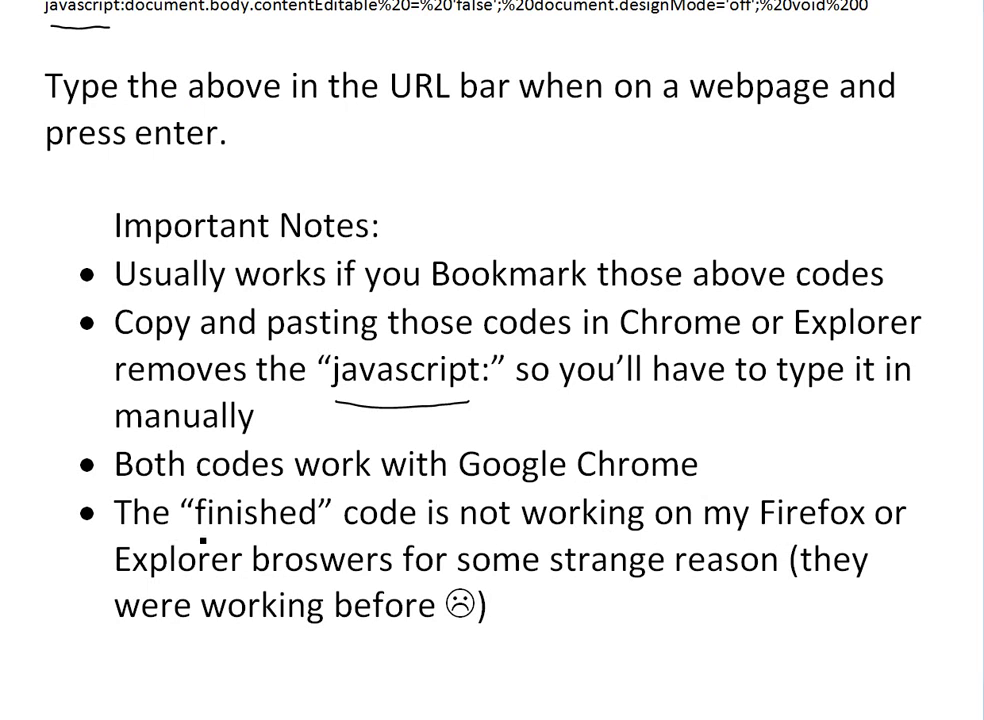
drag(190, 524, 275, 520)
- Mark beneath the sad face in the last note, then switch to the BBC homepage in Chrome
scroll(228, 226, up, 1)
scroll(206, 340, down, 3)
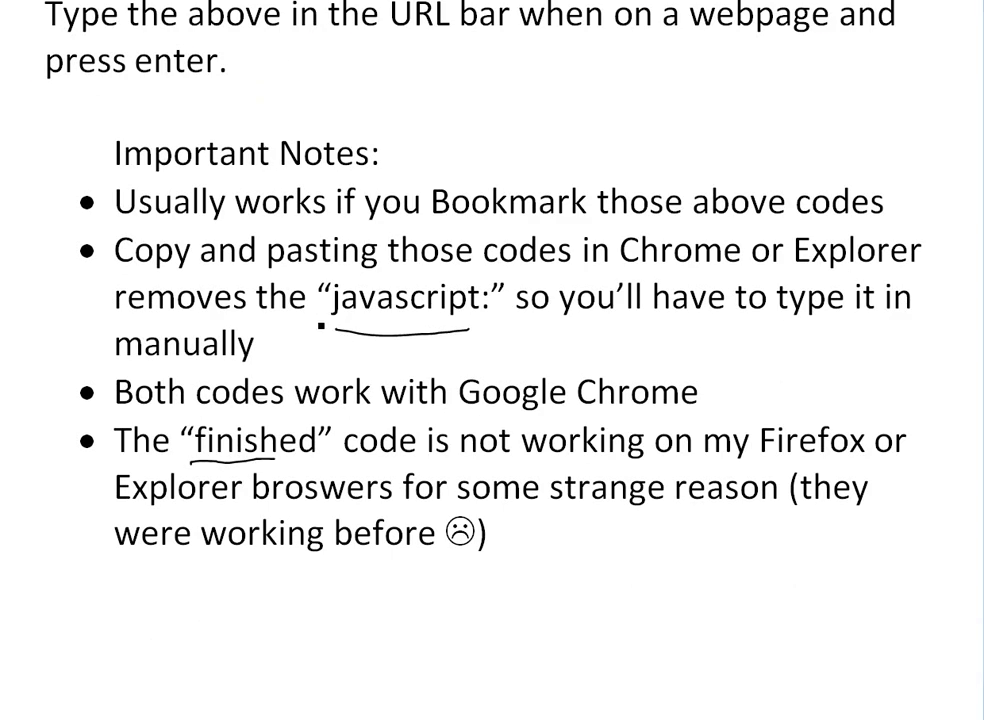
drag(439, 557, 467, 551)
key(alt+Tab)
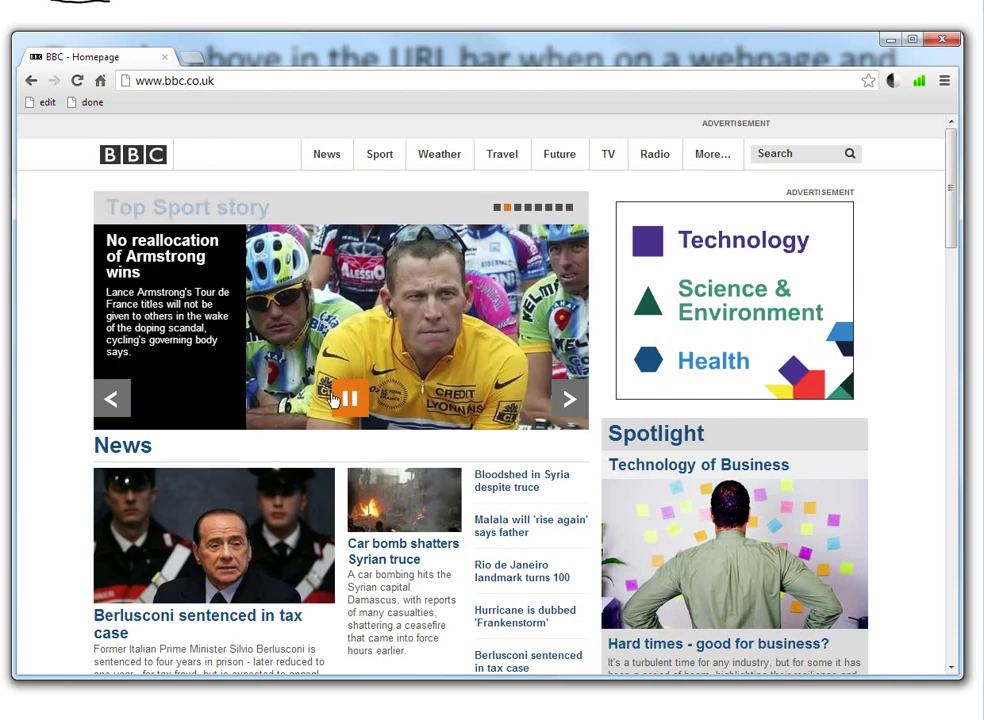
- Run the pasted edit code, prefixed with 'javascript:', from the address bar on the BBC homepage
click(160, 81)
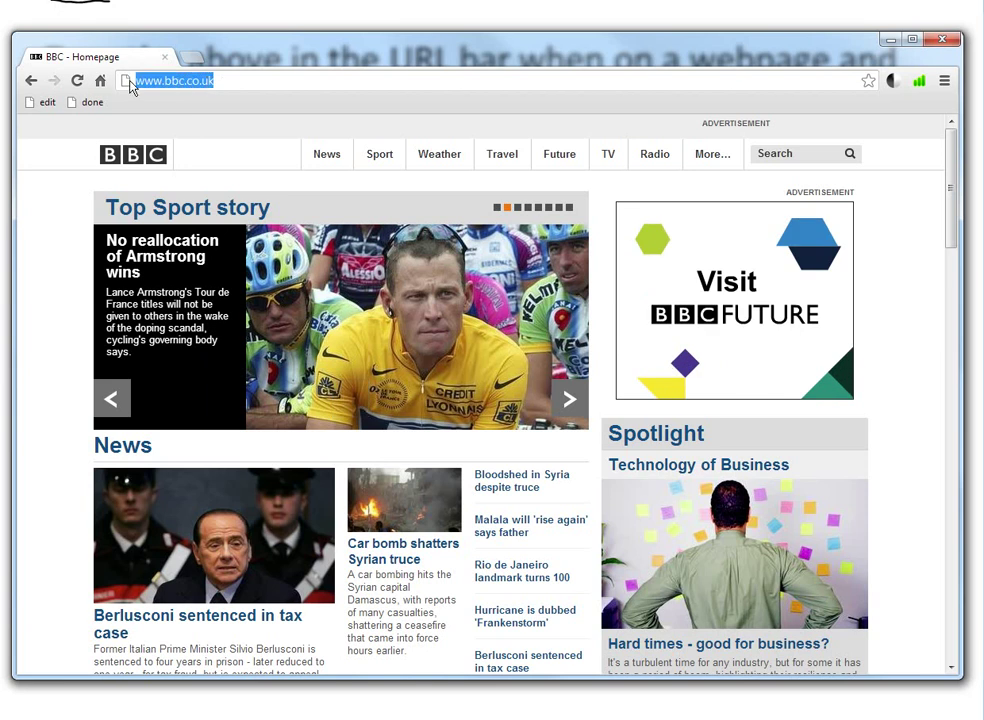
text(document.body.contentEditable%20=%20'true';%20document.designMode='on';%20void%200)
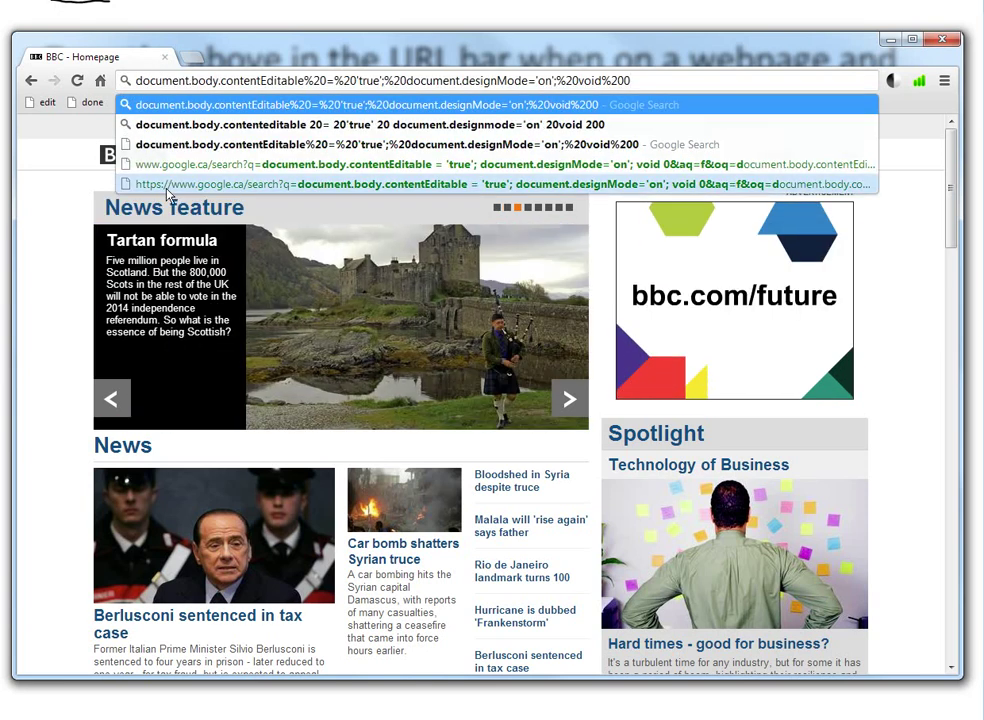
key(Home)
text(javascript)
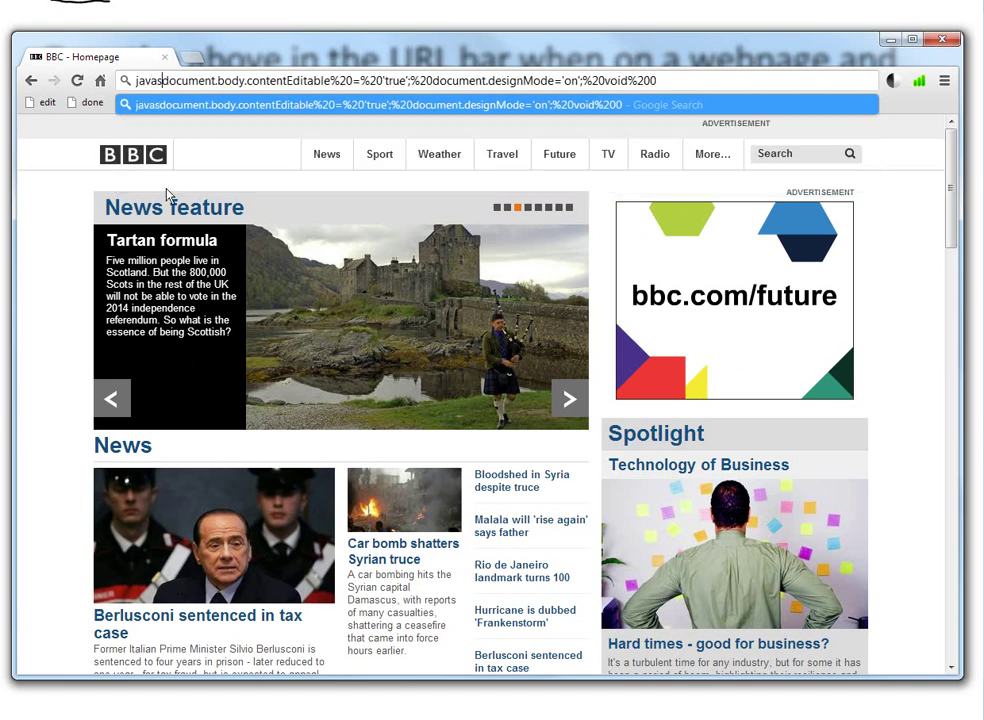
text(:)
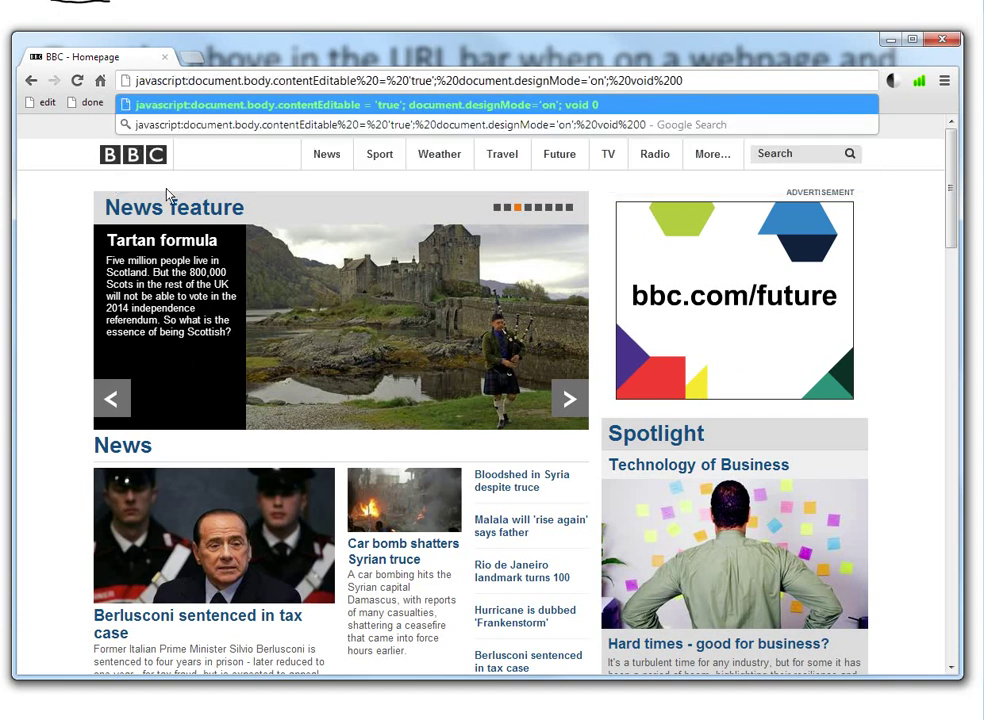
key(Return)
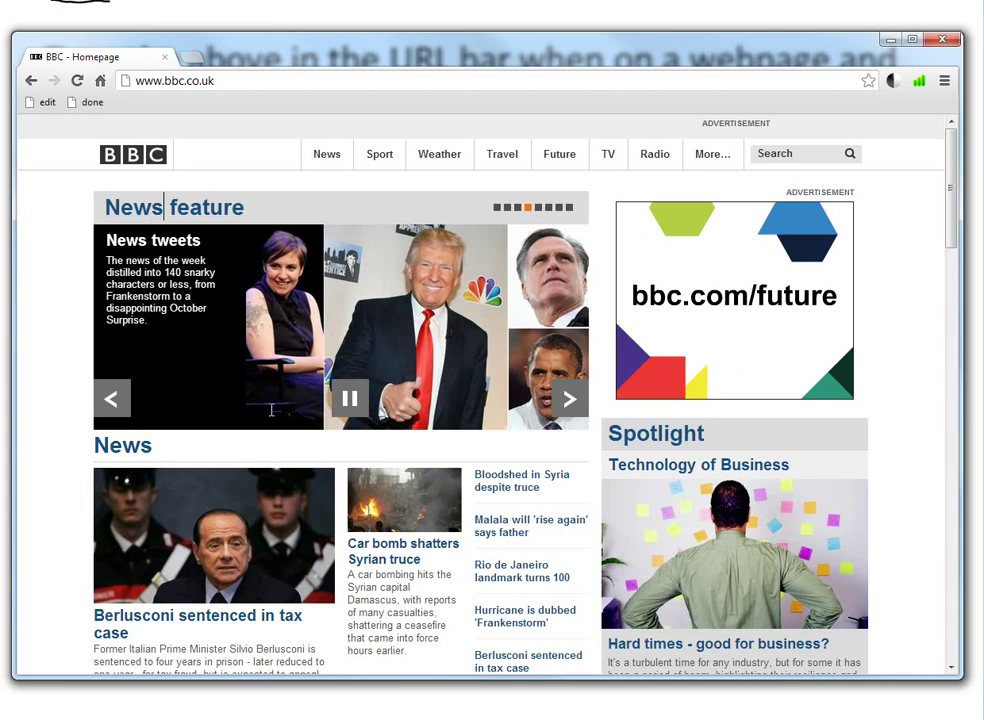
- Step the news carousel back to the Top News story slide
click(117, 410)
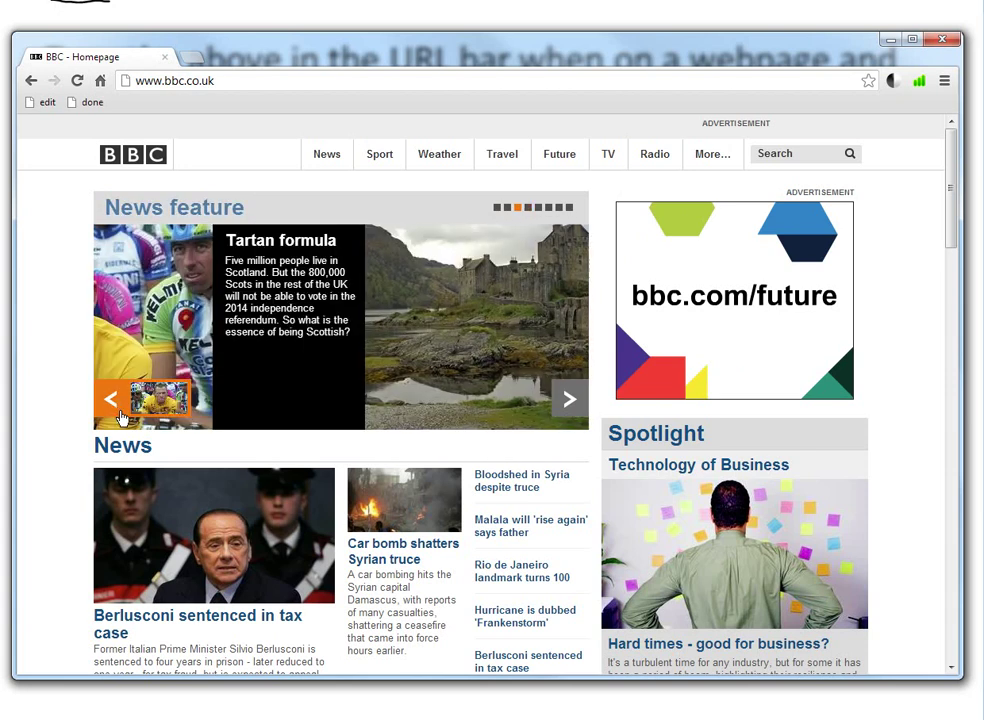
click(113, 410)
click(113, 410)
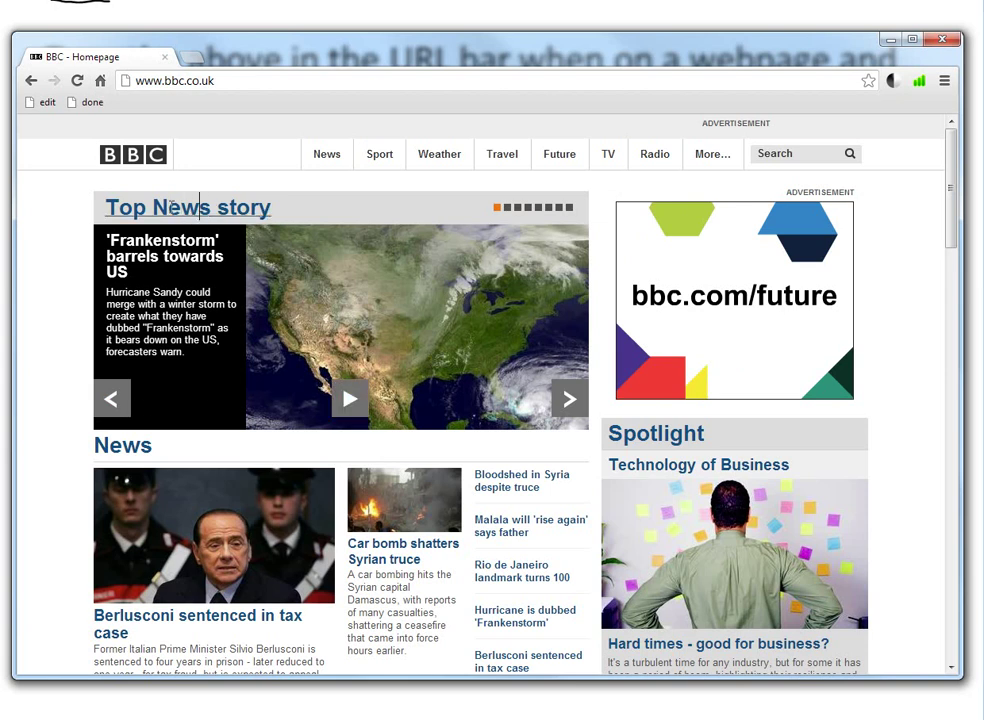
- Replace the Top News heading with 'Math Easy Solutions stirs up quite the storm'
key(BackSpace)
key(BackSpace)
key(BackSpace)
key(BackSpace)
key(BackSpace)
key(BackSpace)
key(BackSpace)
key(BackSpace)
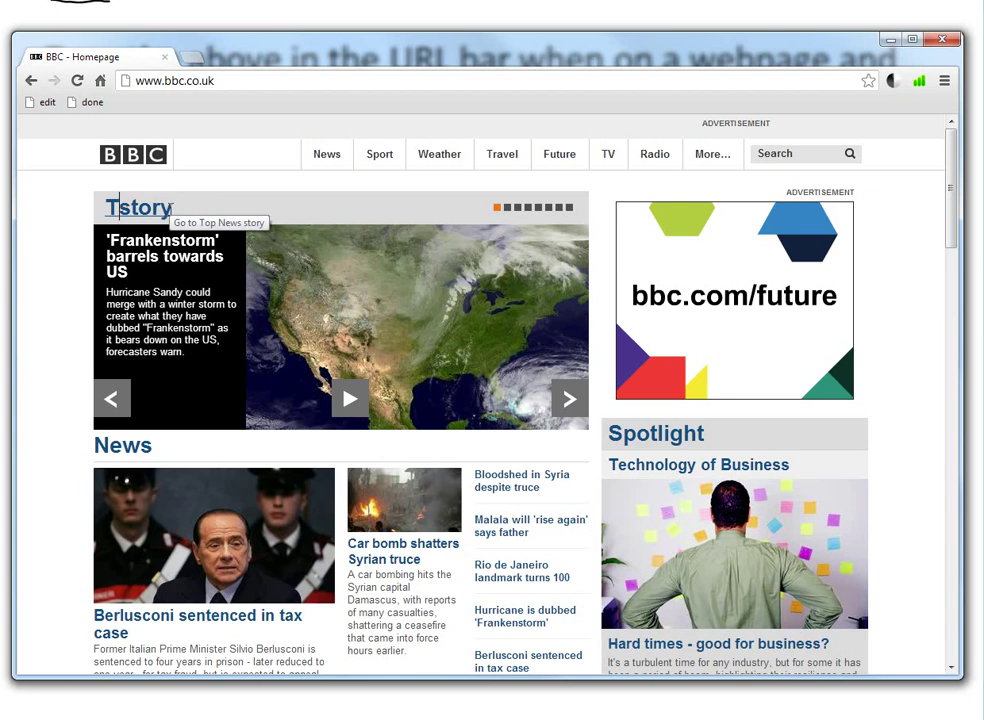
text(Math Easy)
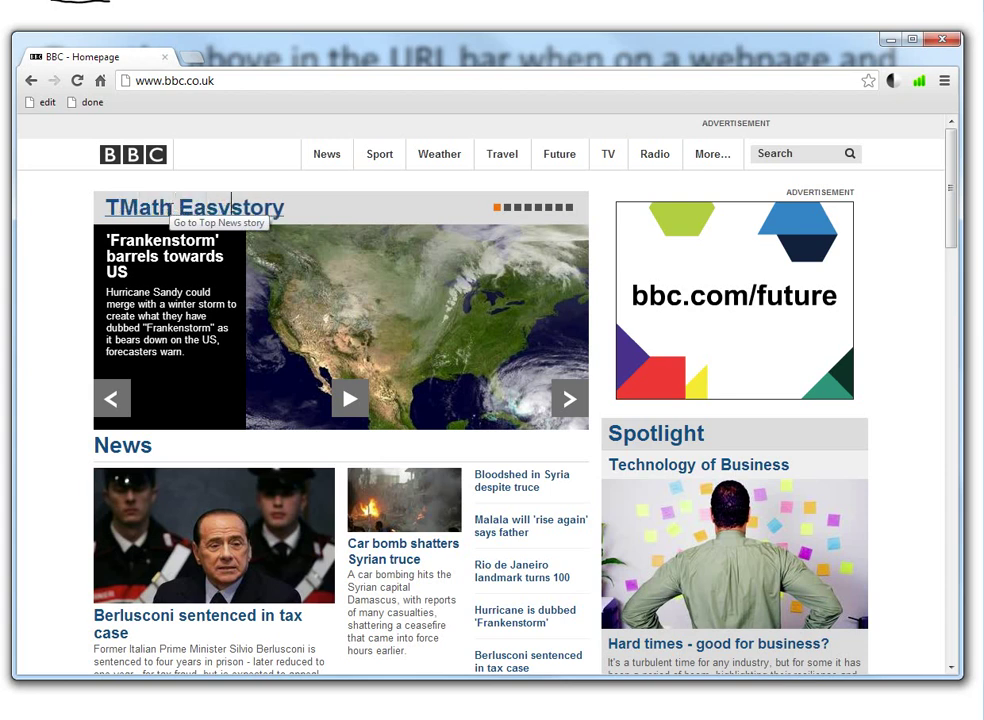
text( Solutions )
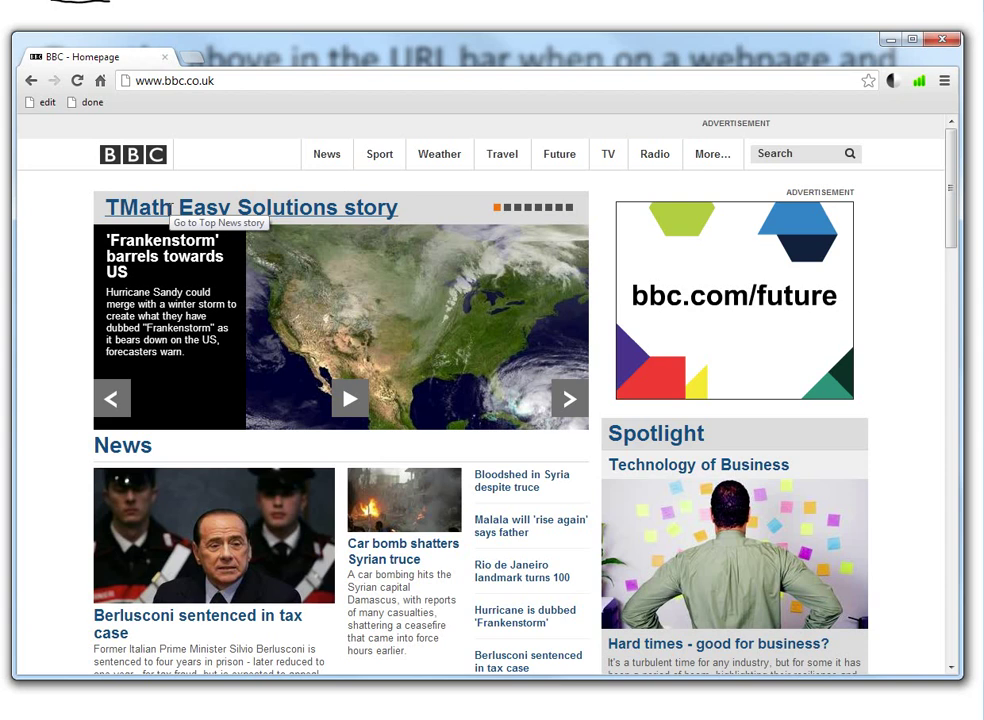
text(stirs up quite )
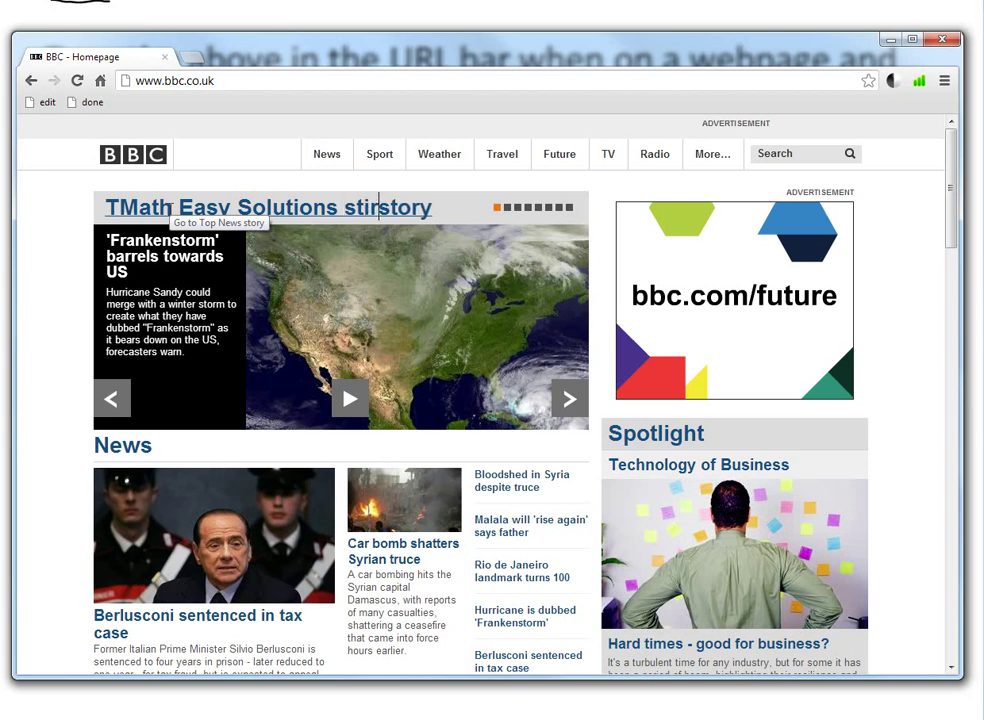
text(the storm)
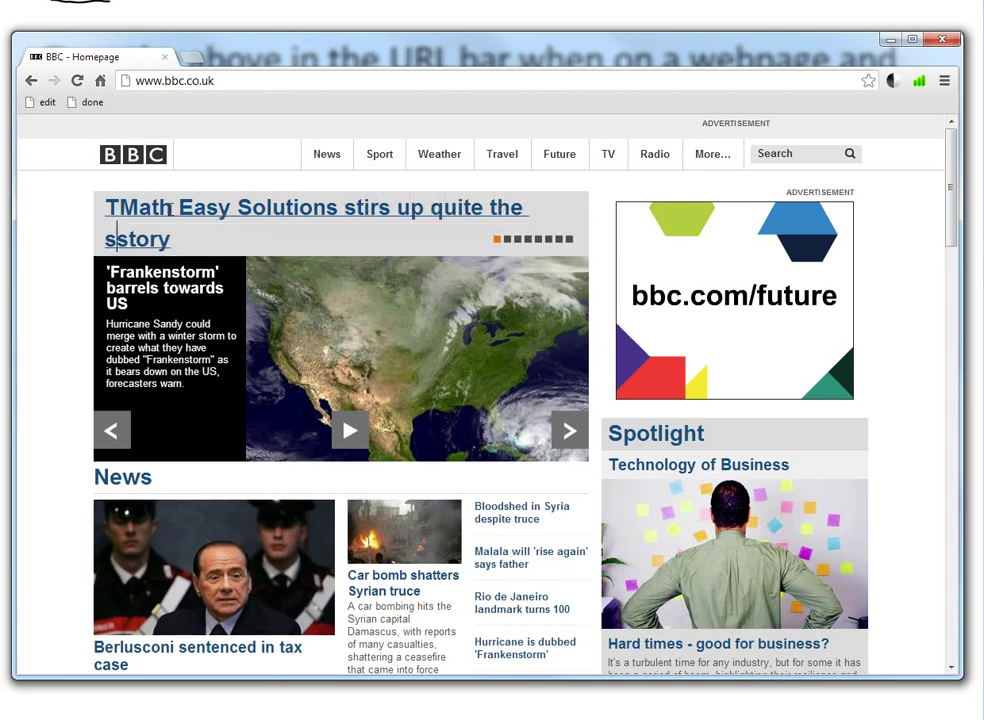
key(Delete)
key(Delete)
key(Delete)
key(Delete)
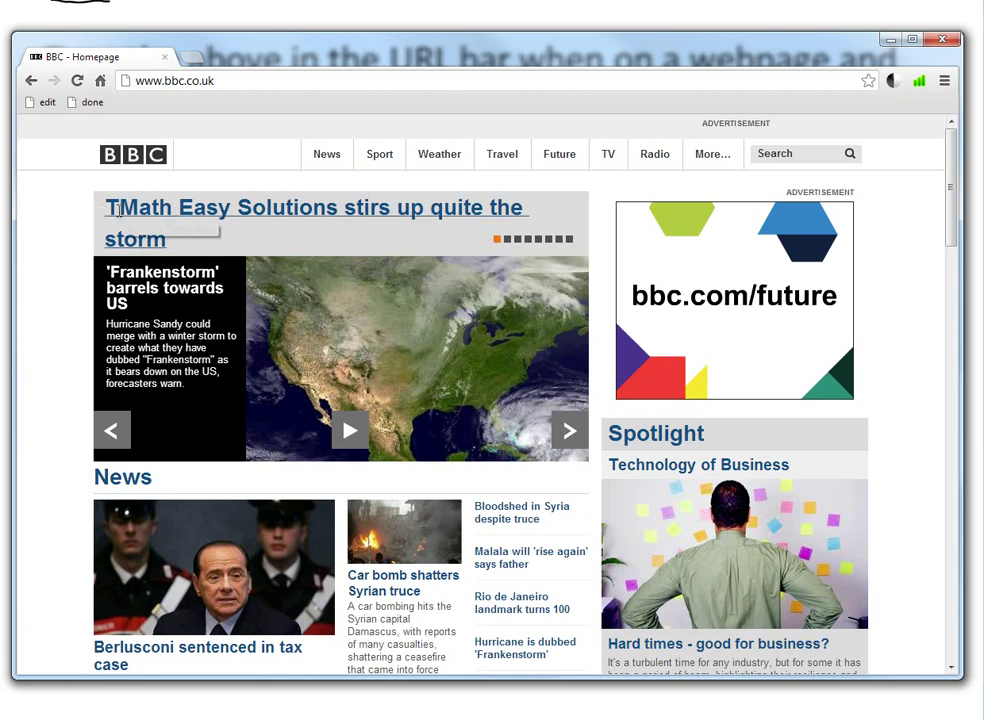
click(106, 207)
key(Delete)
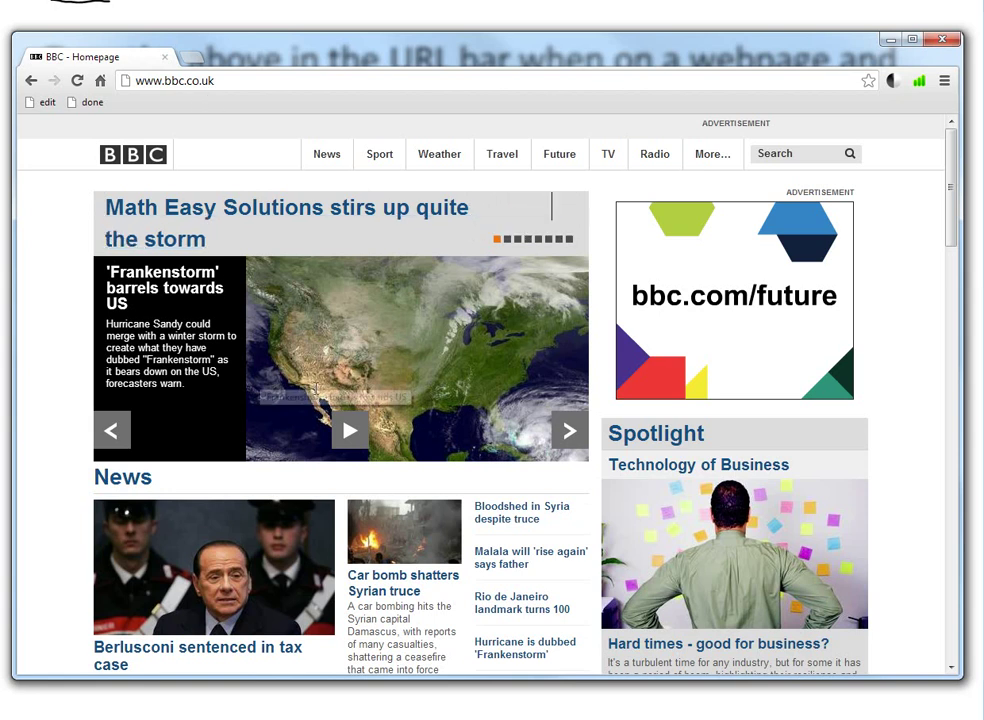
scroll(698, 259, down, 3)
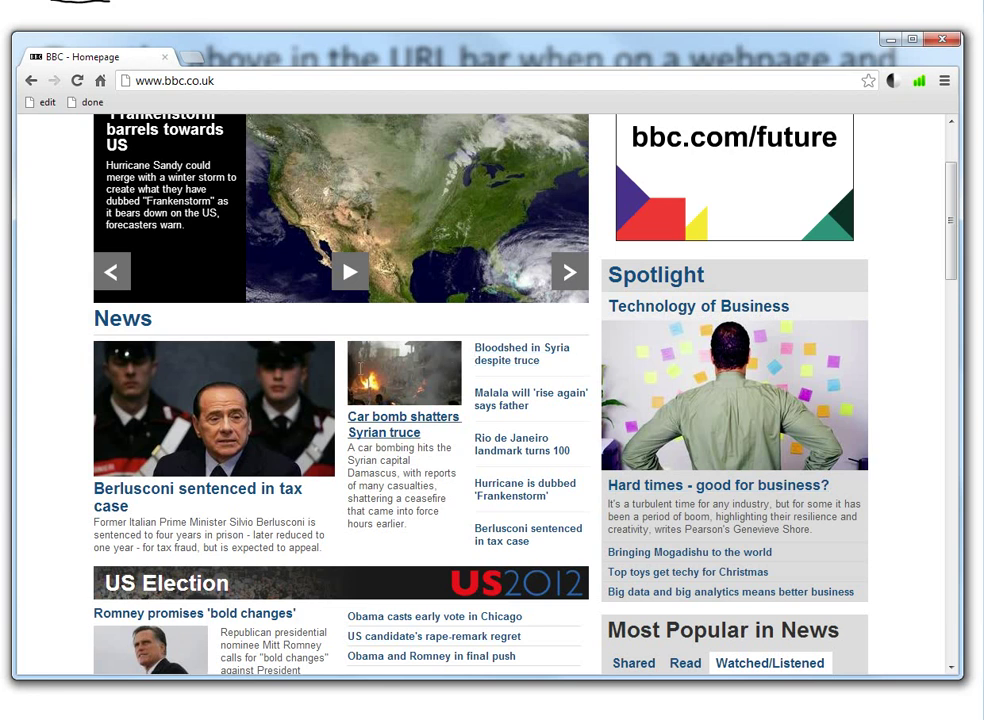
scroll(360, 368, down, 6)
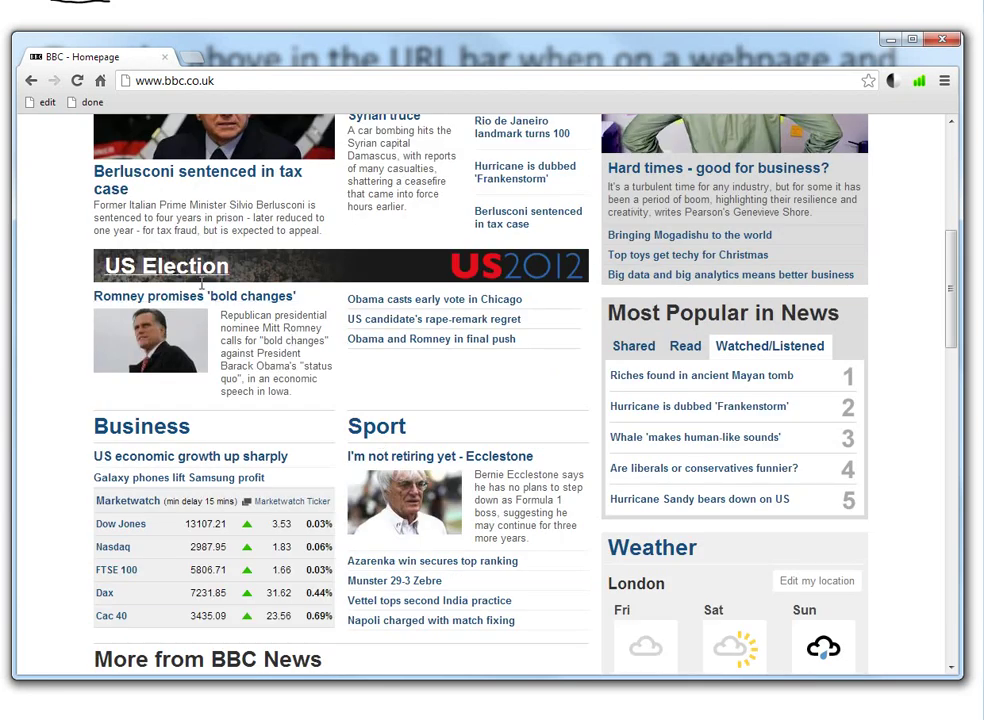
scroll(296, 278, up, 8)
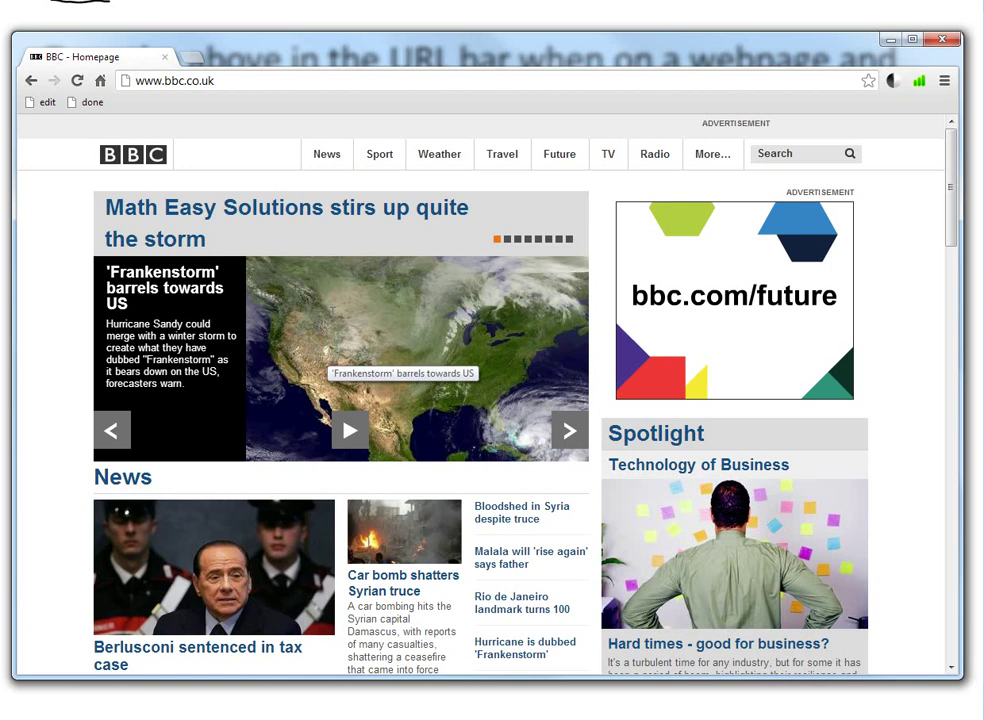
scroll(450, 300, down, 3)
scroll(606, 352, up, 3)
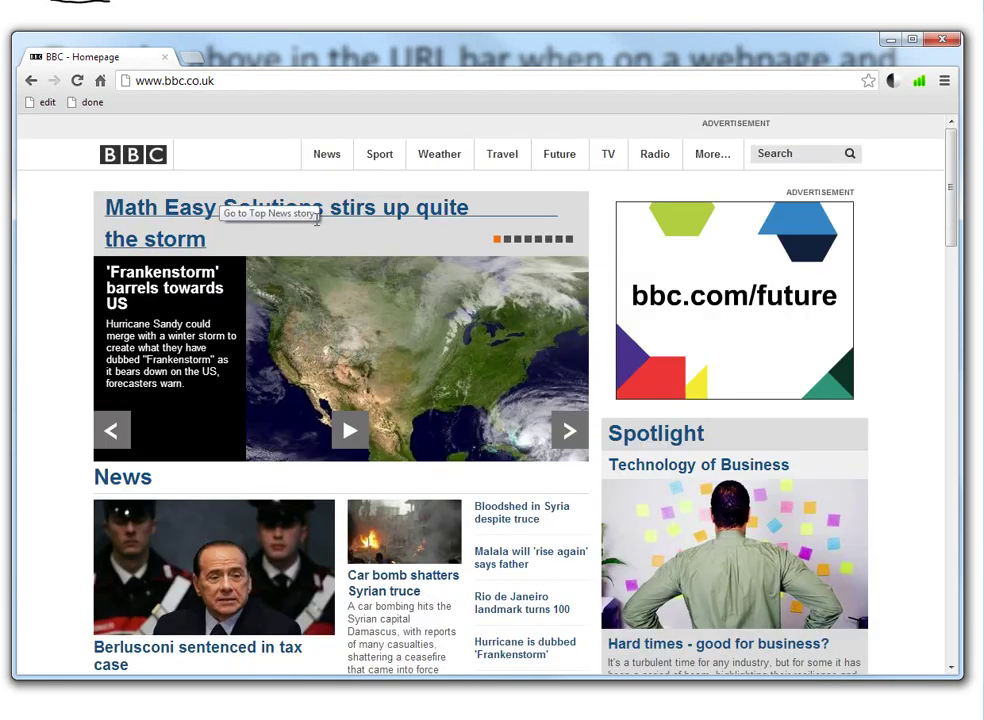
- Run the pasted 'javascript:' code from the address bar with designMode 'off' and contentEditable 'false'
click(228, 80)
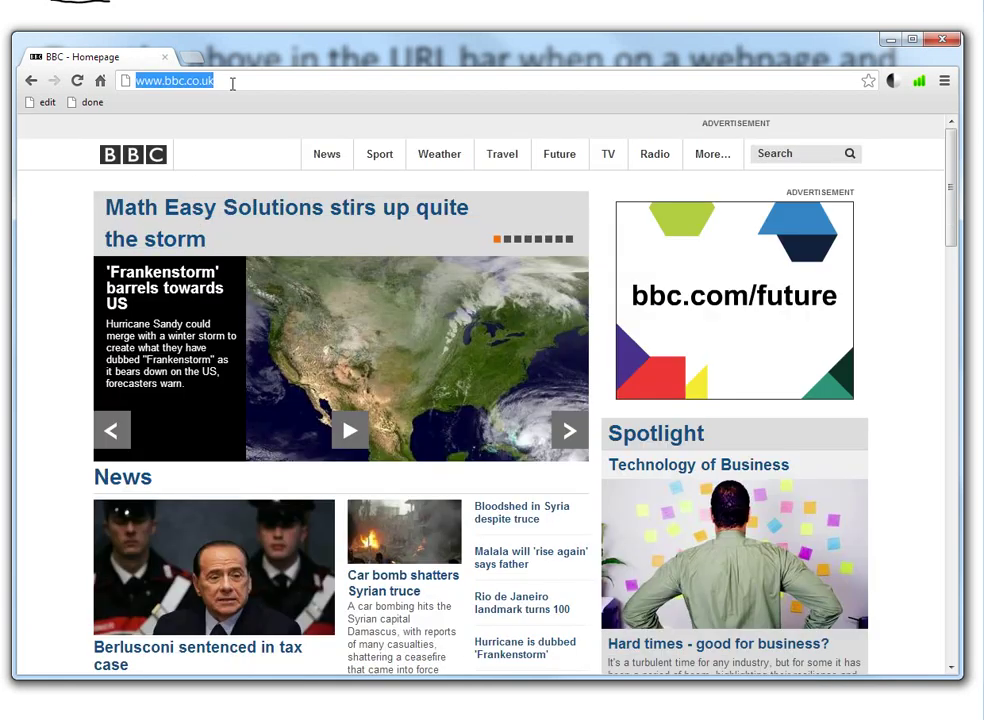
text(document.body.contentEditable%20=%20'true';%20document.designMode='on';%20void%200)
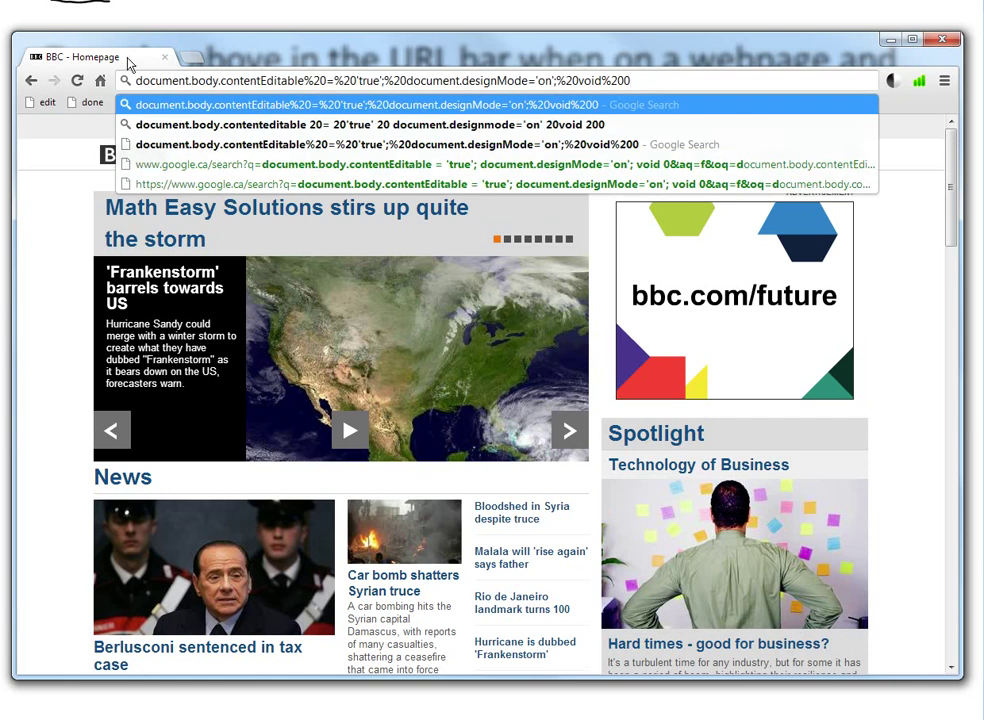
text(javascript:)
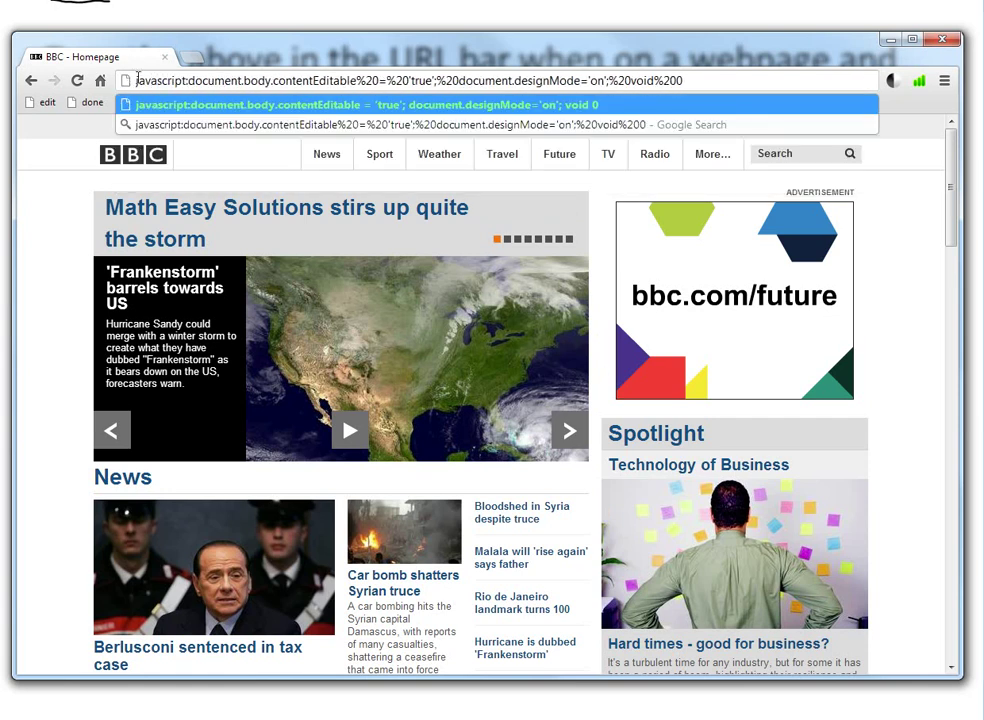
double_click(597, 82)
text(off)
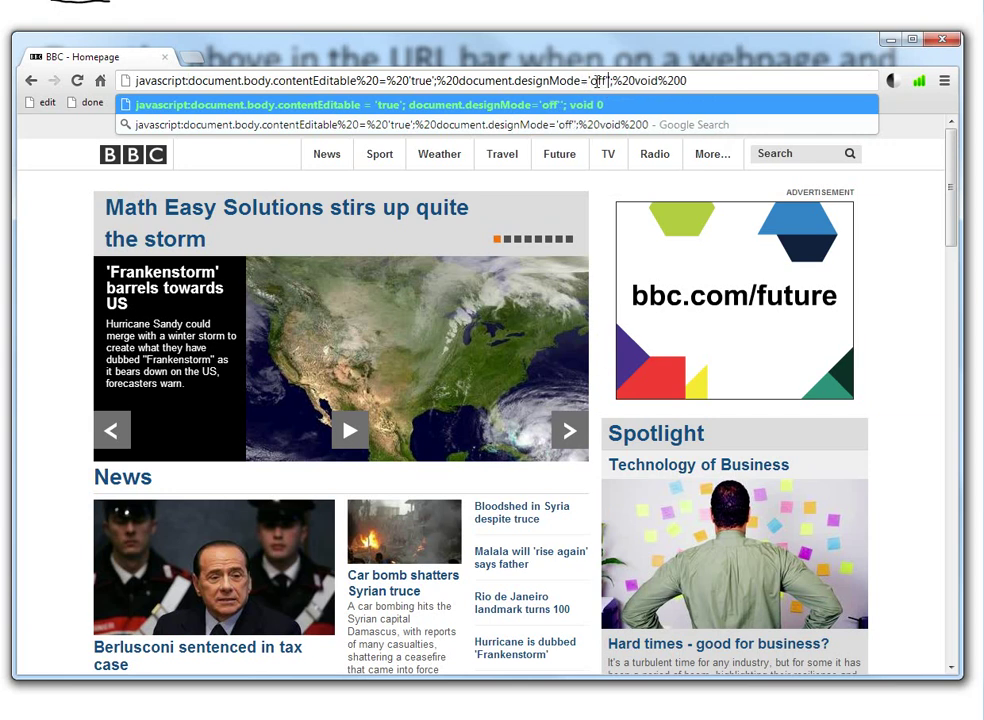
double_click(418, 81)
text(false)
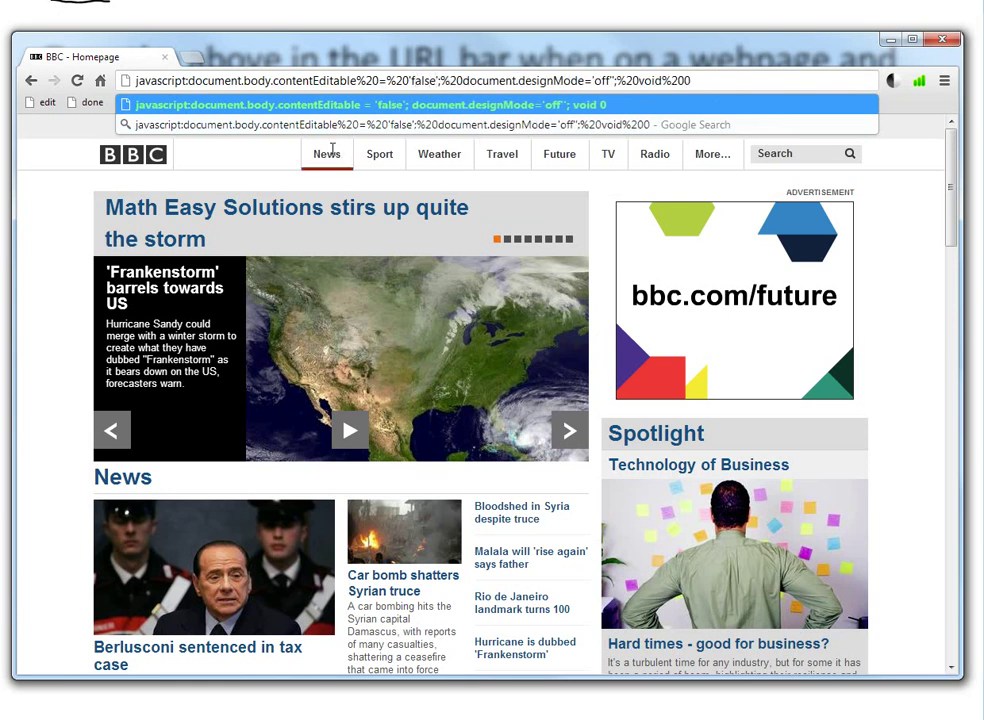
key(Return)
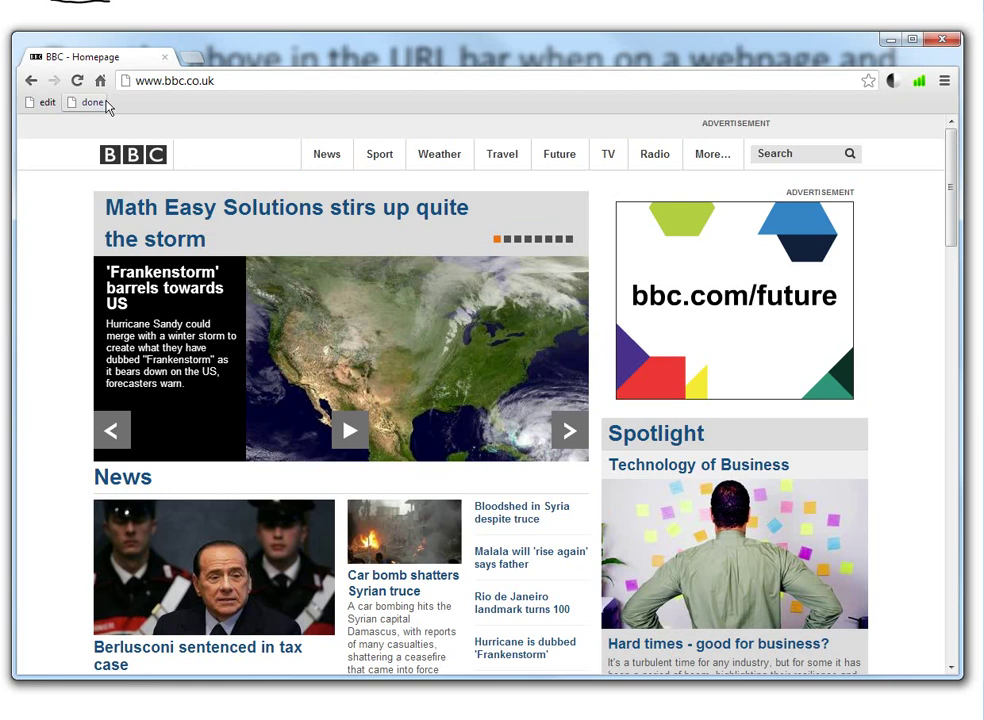
- Open a blank new tab and bookmark it as 'New Tab'
click(195, 62)
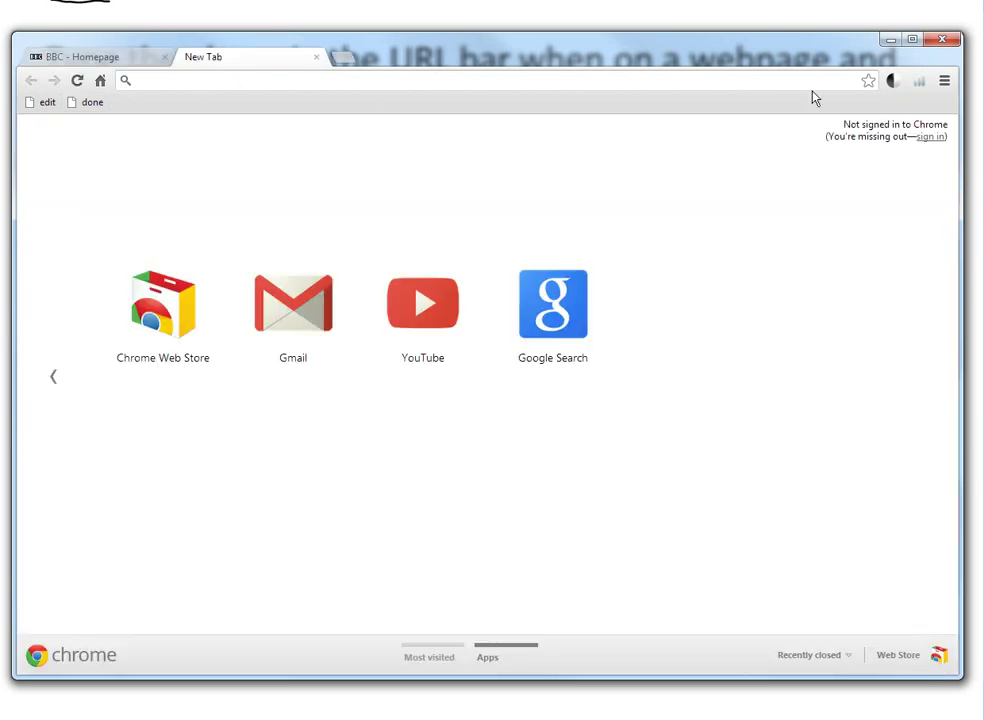
click(868, 81)
click(771, 169)
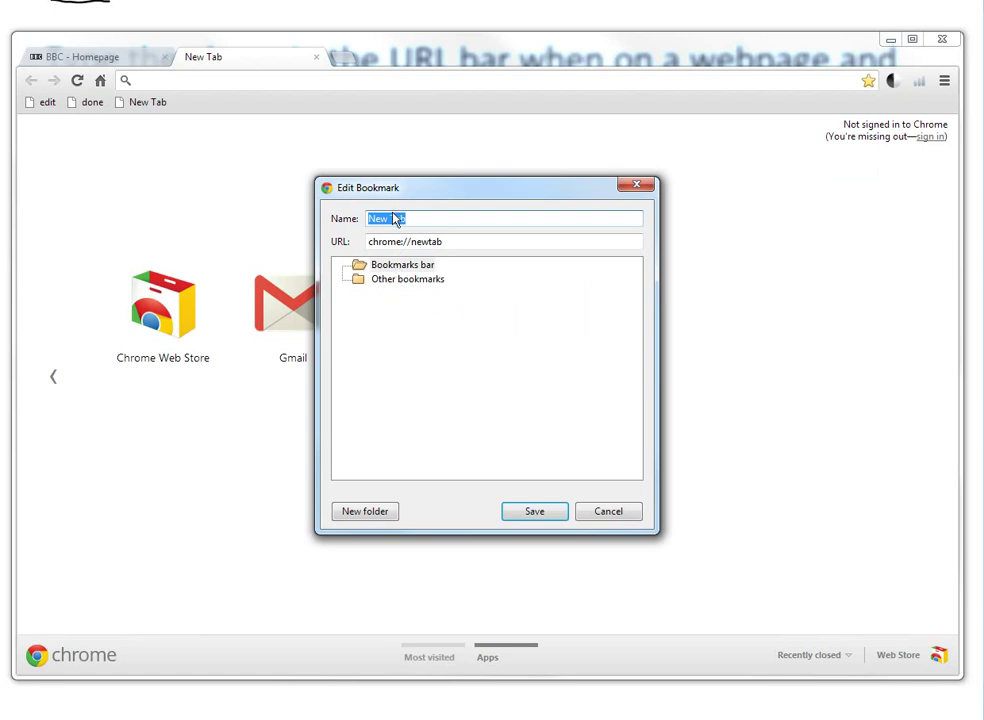
- Paste the editing script into the New Tab bookmark's URL, then cancel the editor without saving
double_click(461, 242)
text(javascript:document.body.contentEditable%20=%20'true';%20document.designMode='on';%20void%200)
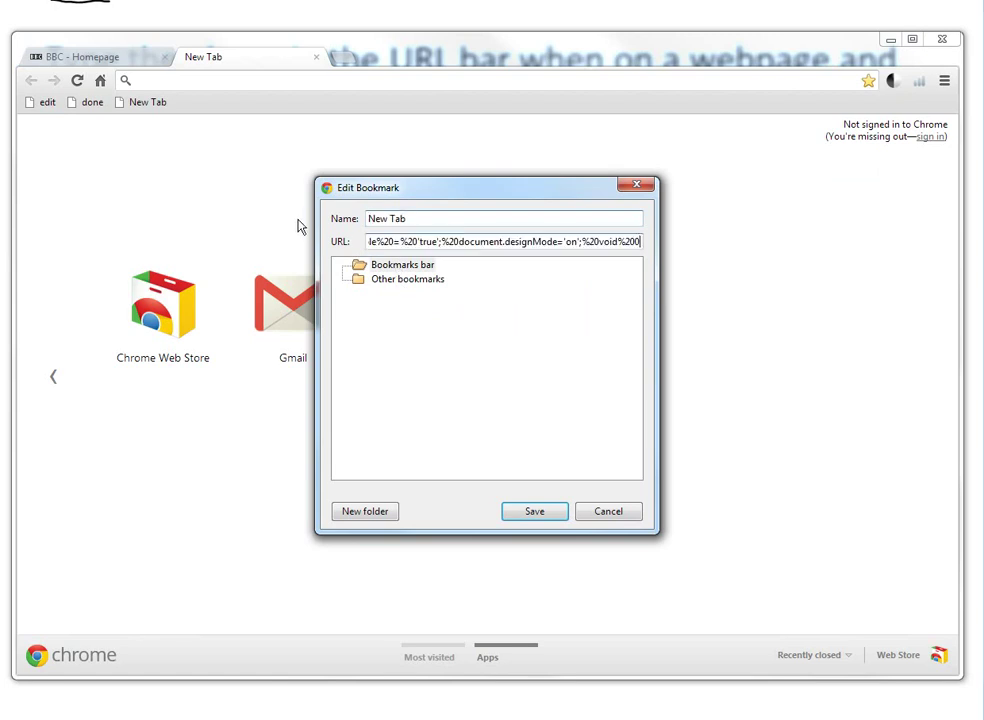
click(393, 242)
drag(393, 242, 239, 234)
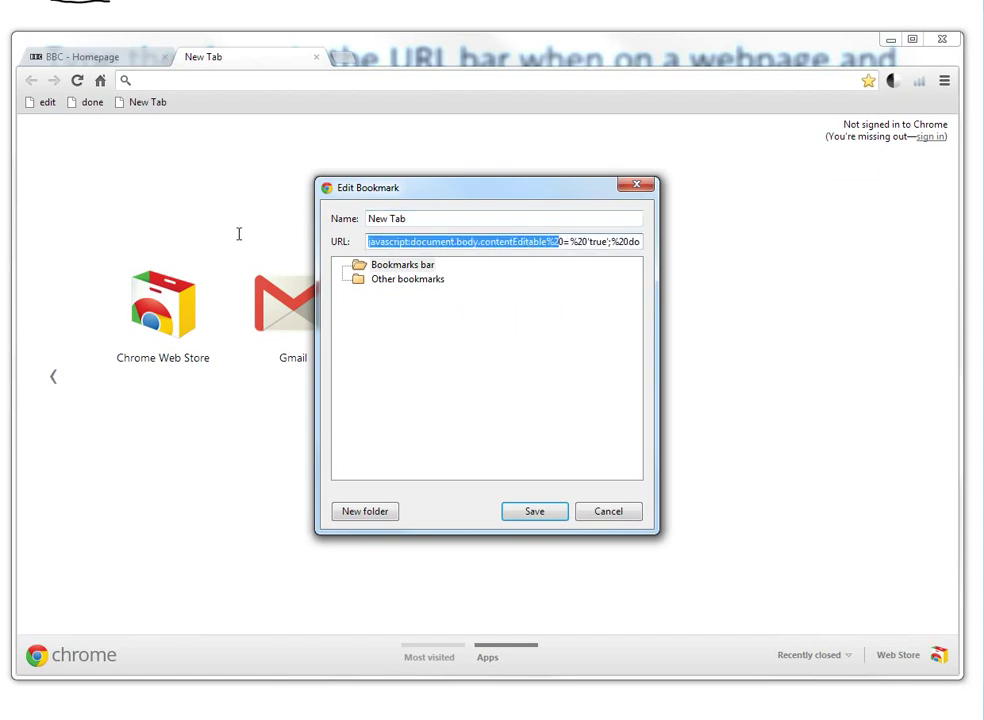
click(373, 218)
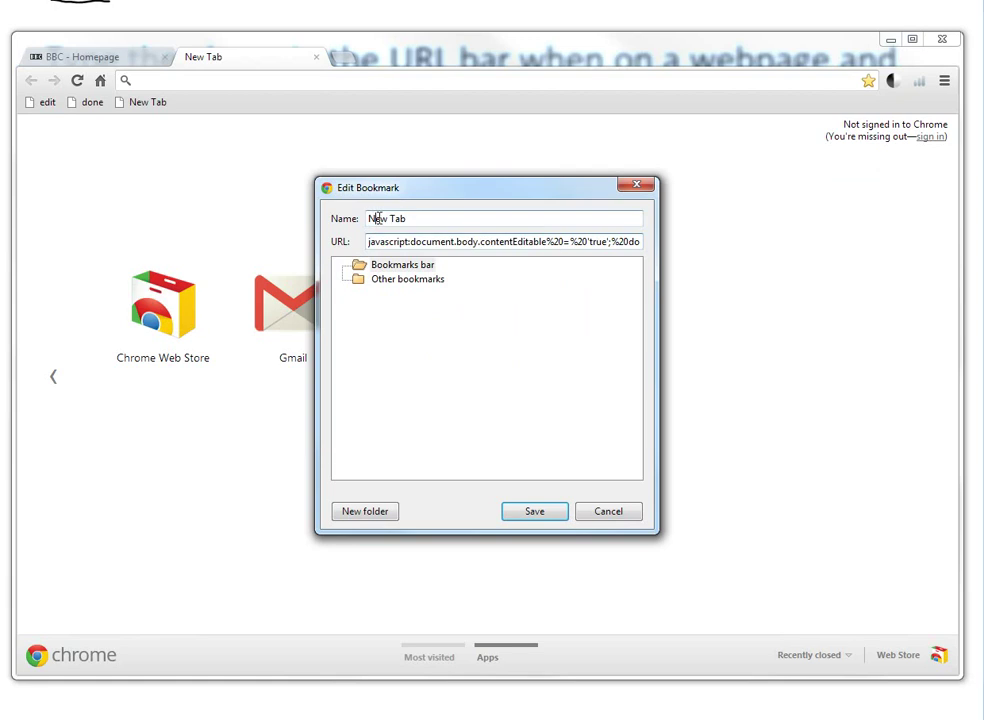
click(595, 513)
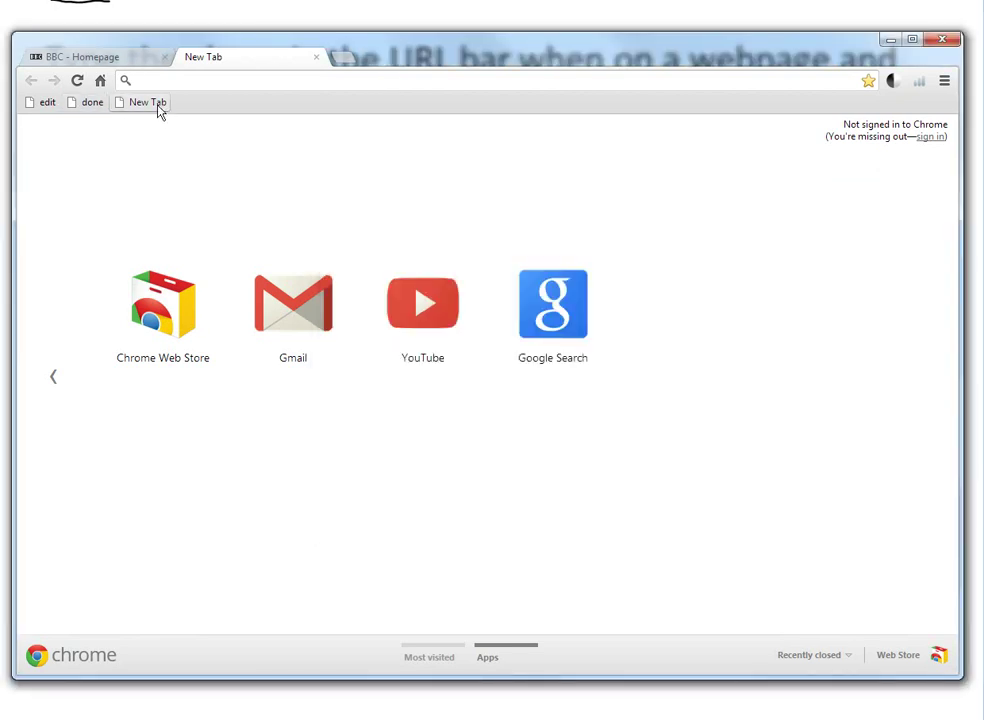
right_click(156, 103)
- Delete the New Tab bookmark and return to the BBC homepage tab
click(195, 251)
click(138, 66)
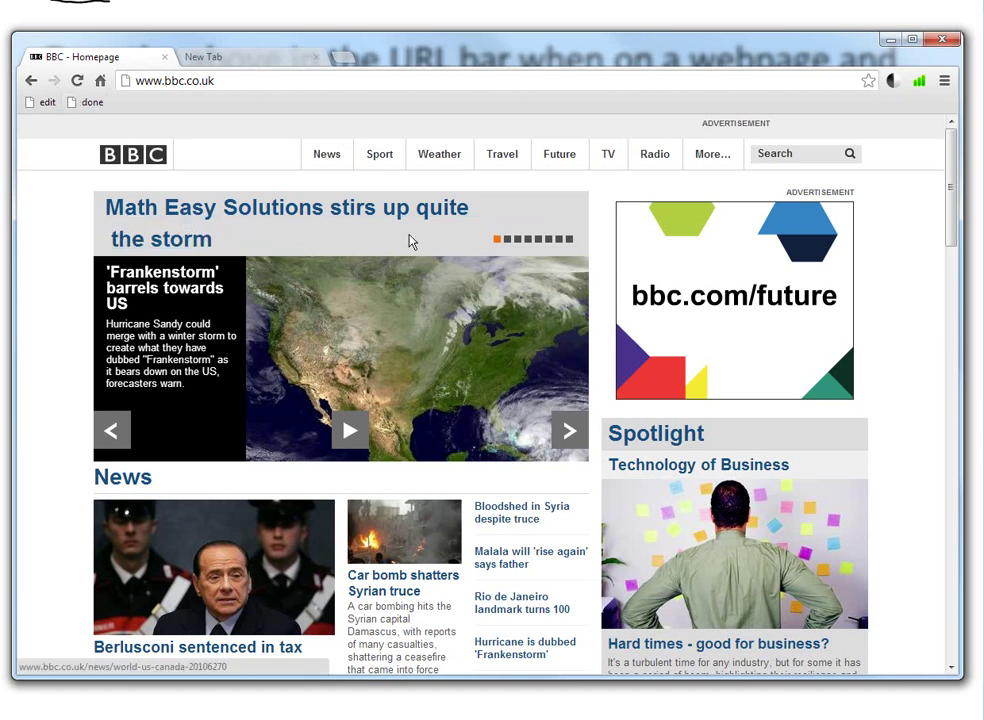
scroll(408, 237, down, 3)
scroll(325, 259, up, 3)
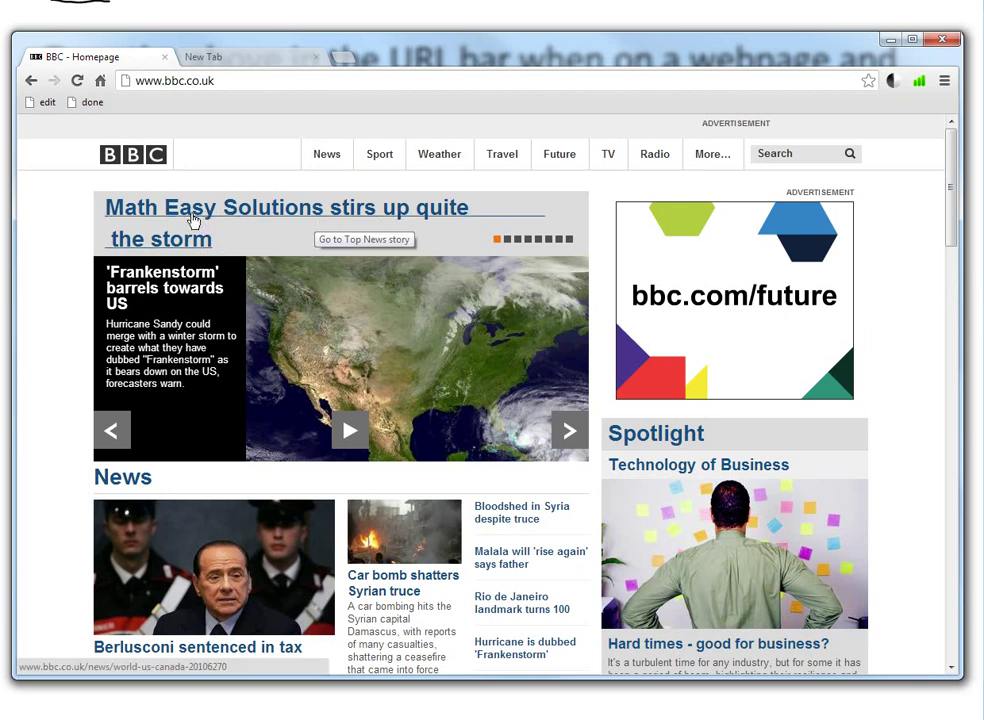
- Open the top headline article 'Frankenstorm' bears down on US east coast
click(160, 214)
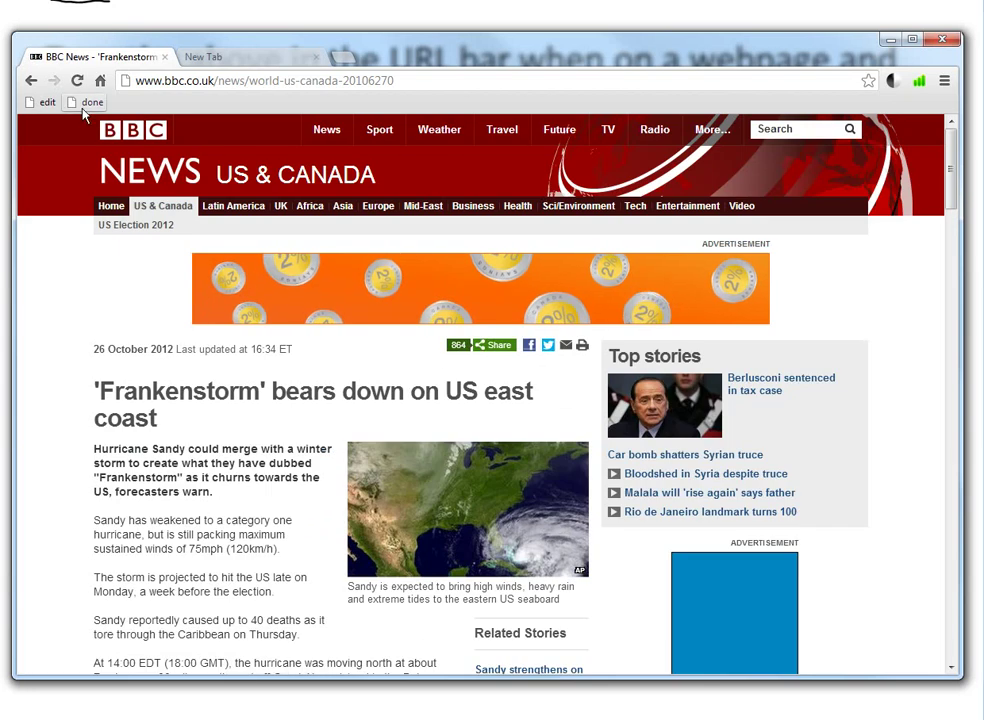
click(187, 84)
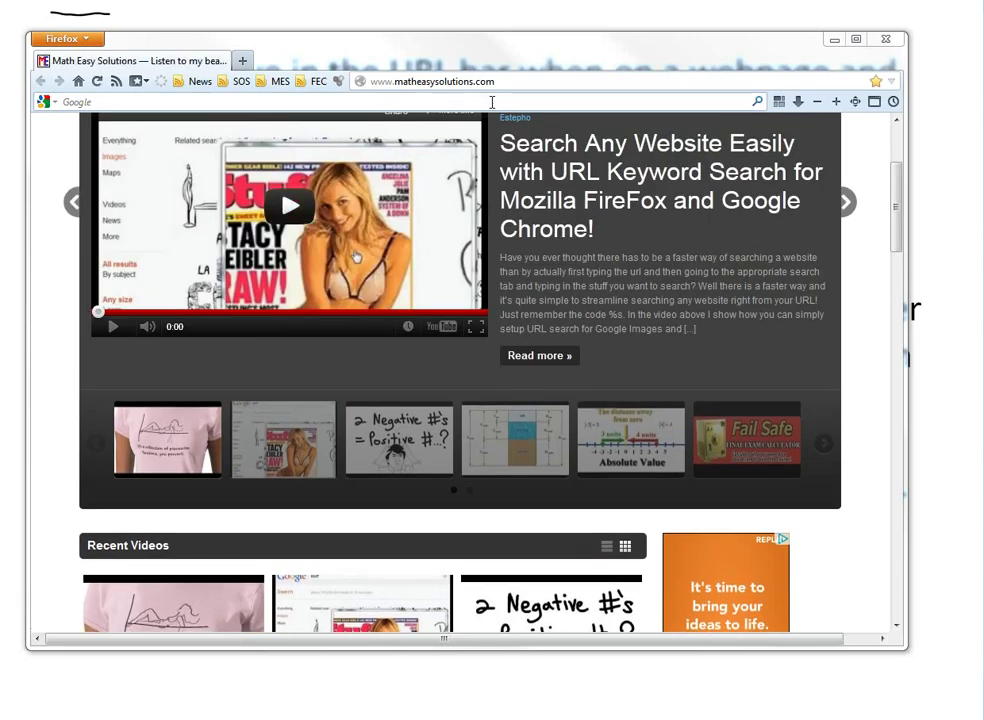
- Open the Bookmarks sidebar and run the 'Edit this Website' bookmarklet on the Math Easy Solutions page
click(481, 76)
scroll(681, 362, down, 1)
scroll(808, 325, up, 3)
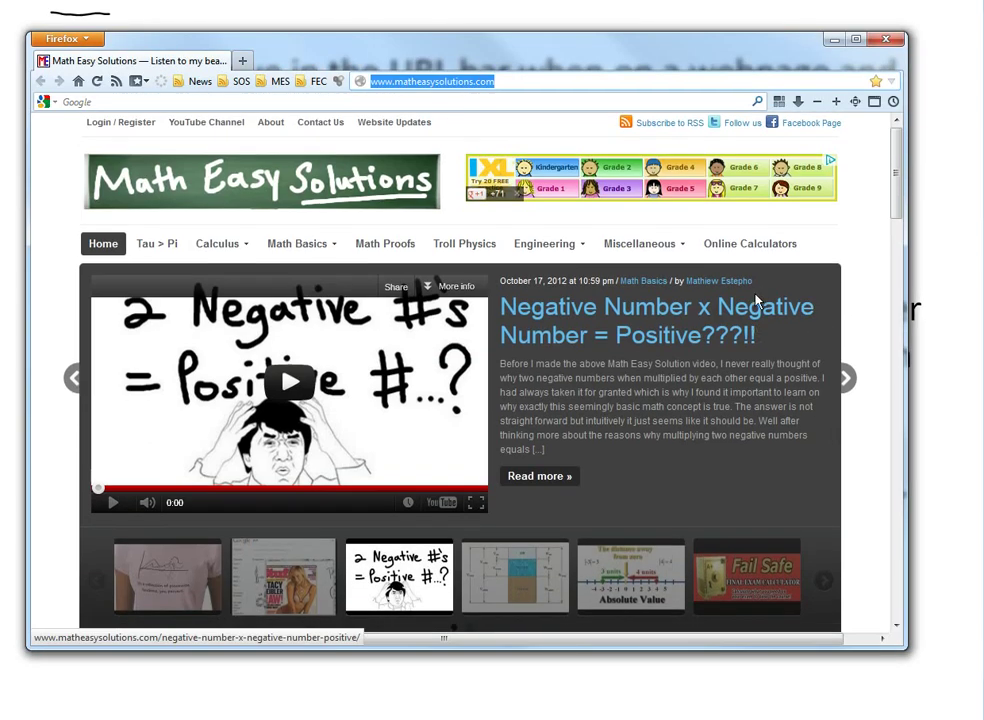
scroll(650, 265, down, 5)
scroll(650, 265, up, 5)
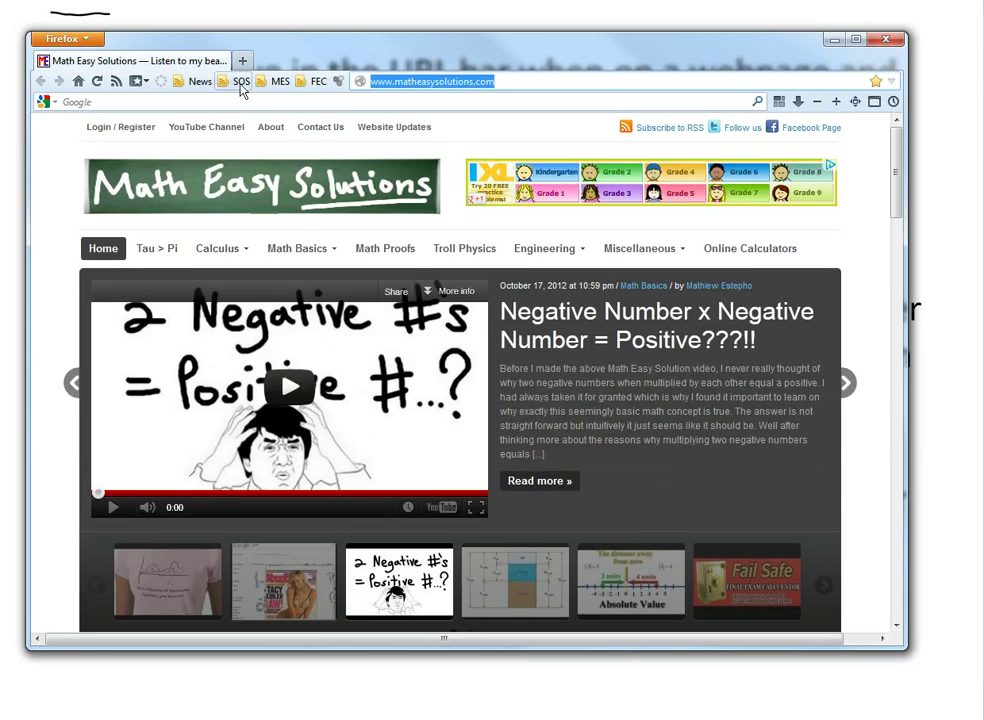
key(ctrl+b)
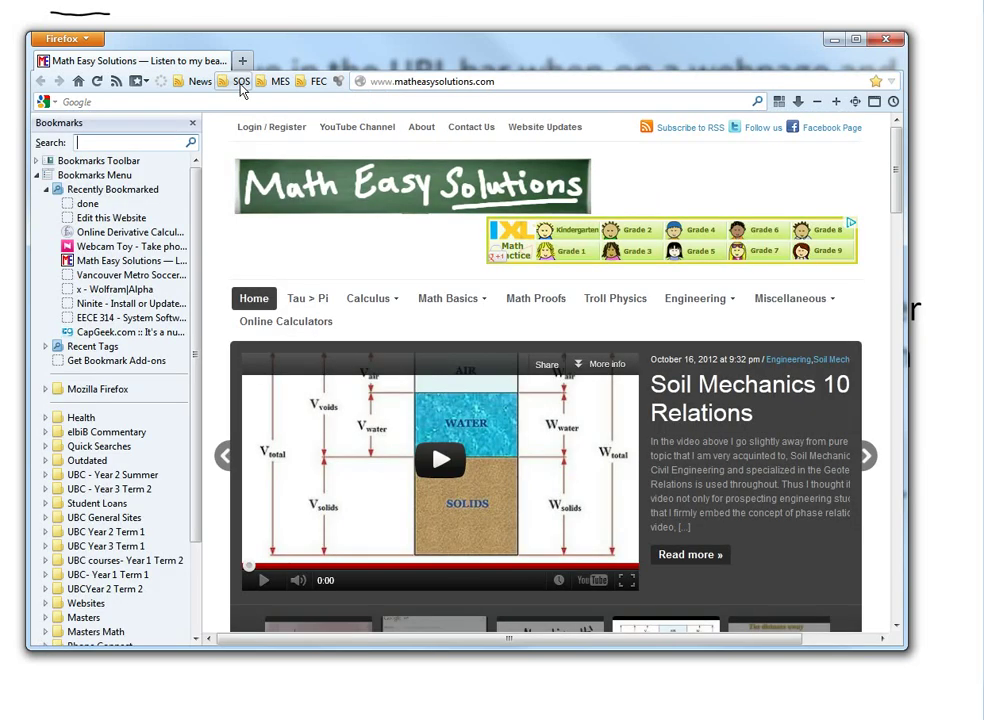
click(90, 218)
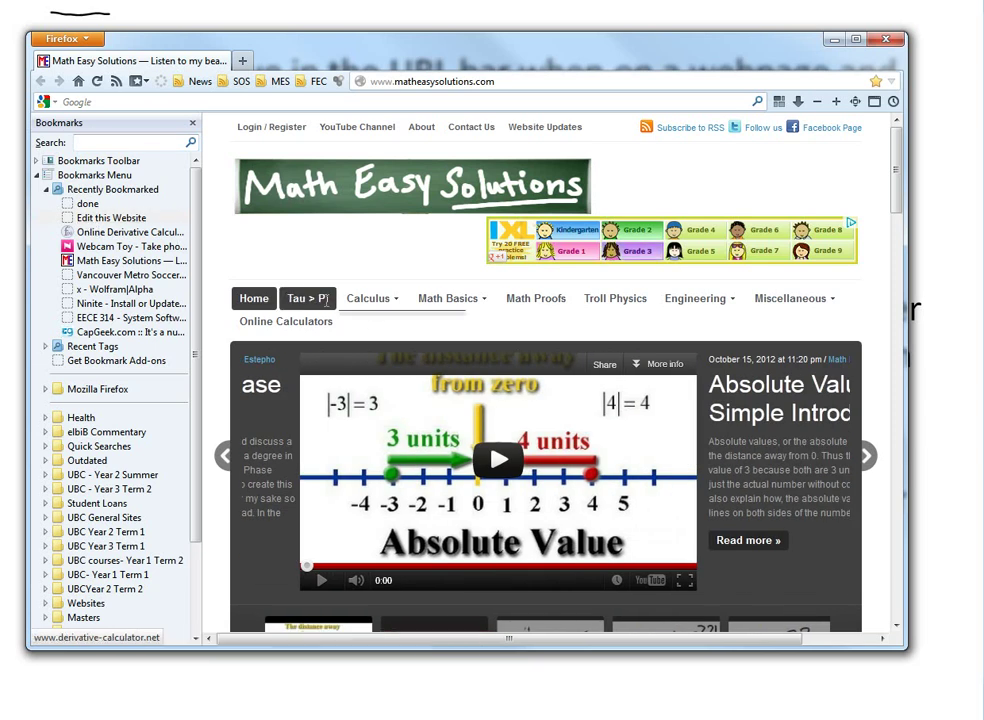
- Type stray letters 'kkjlklijl' into the Tau > Pi menu label
click(325, 300)
text(kkjlklijli)
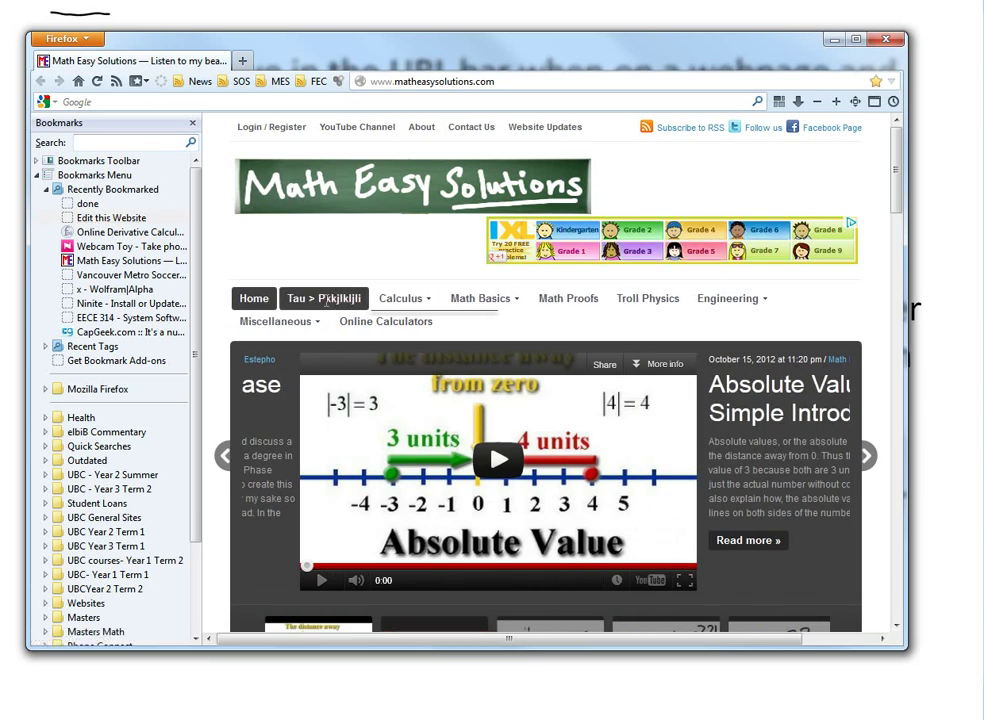
scroll(480, 220, down, 4)
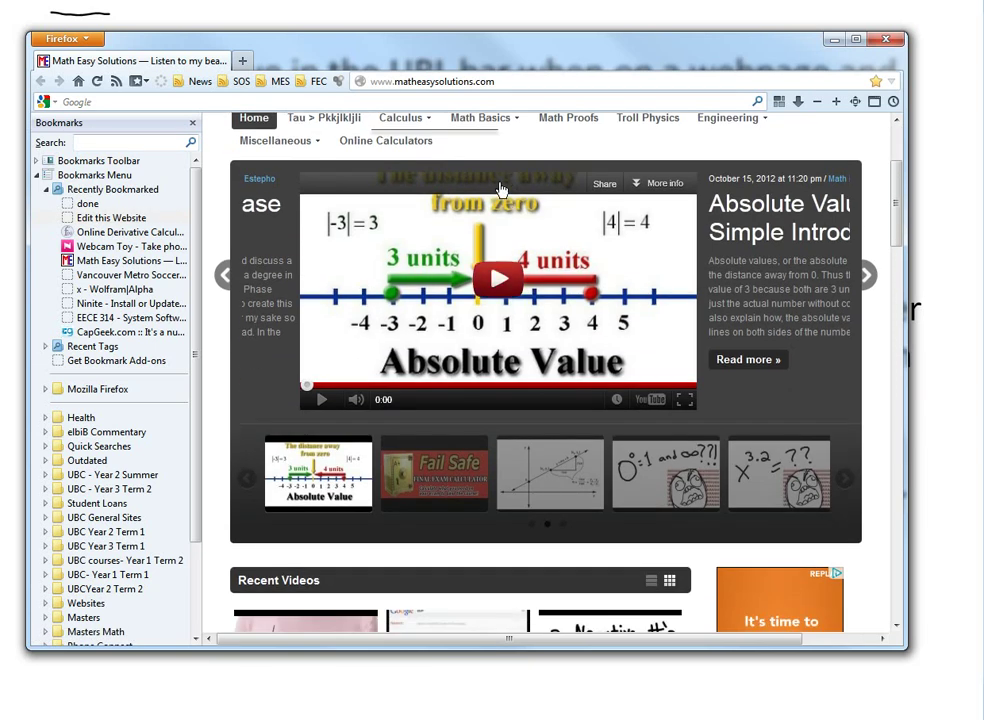
scroll(487, 203, up, 4)
click(411, 210)
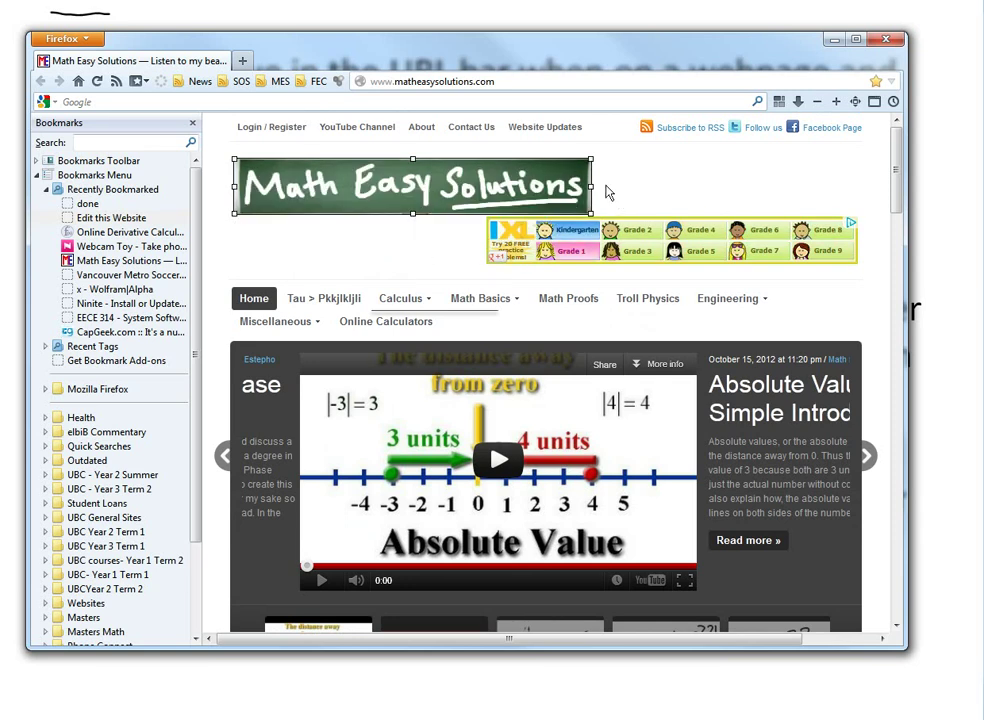
- Widen the Math Easy Solutions logo across the page width
drag(592, 185, 845, 205)
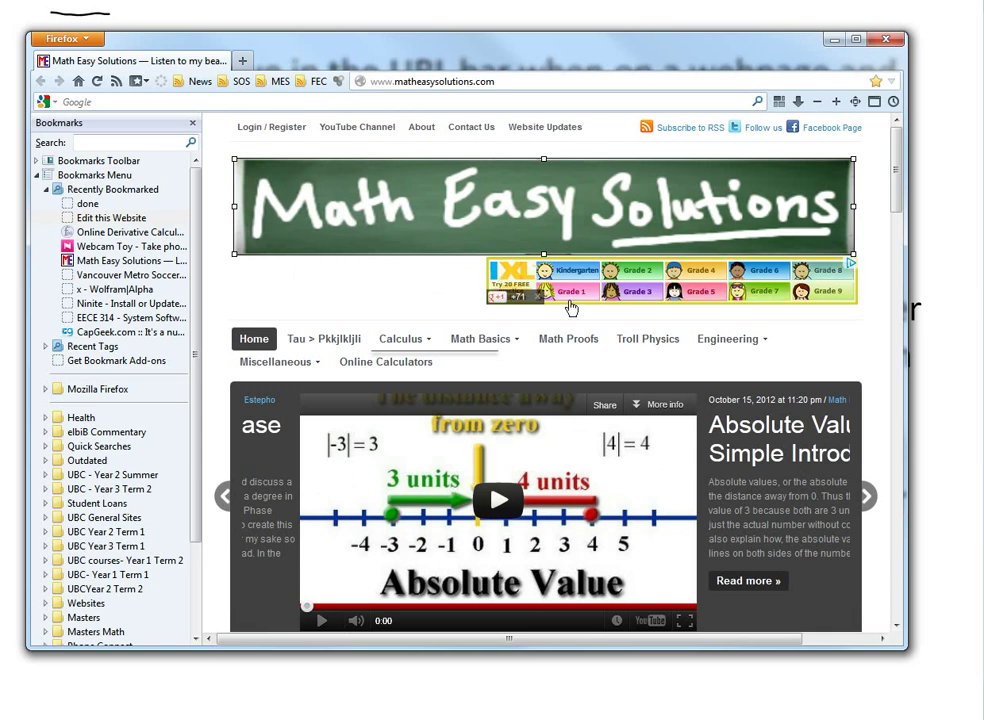
scroll(801, 310, down, 6)
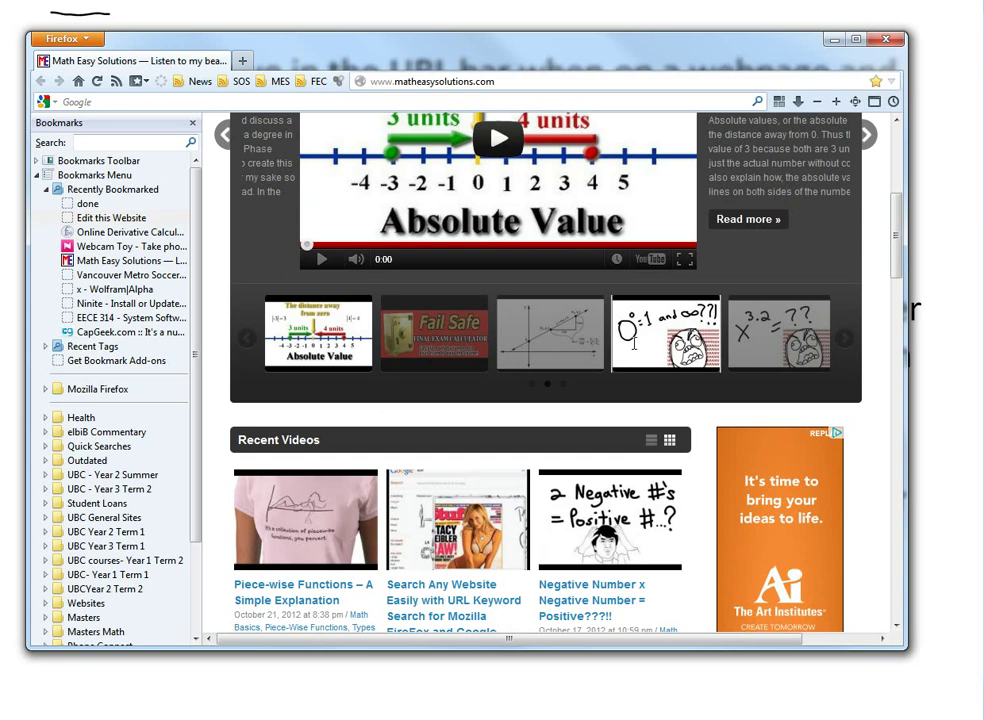
scroll(489, 245, down, 6)
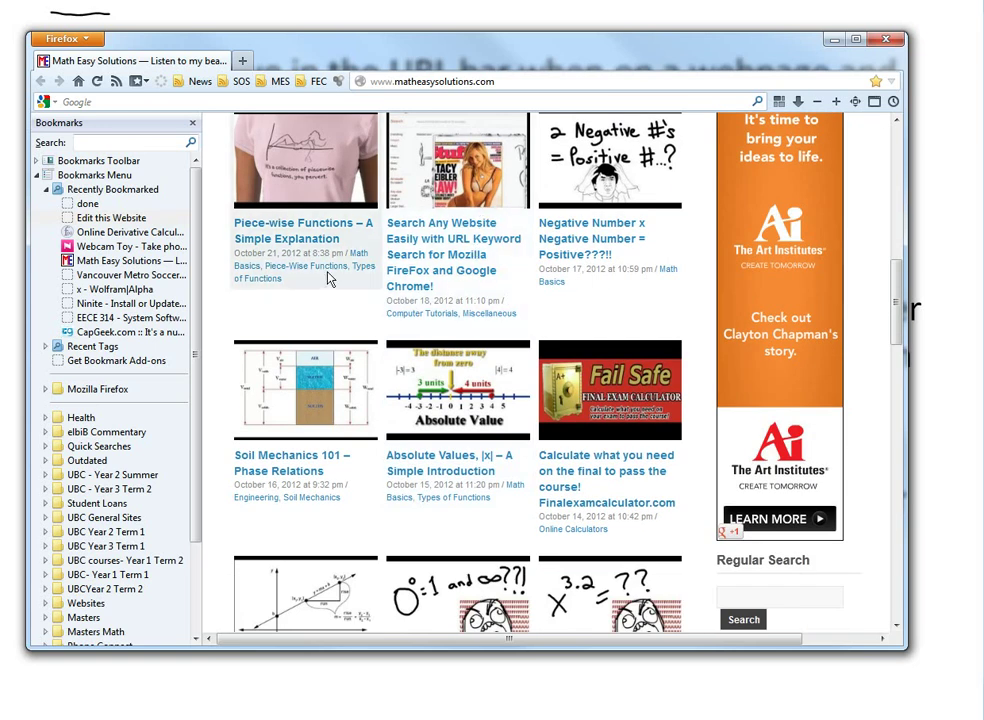
scroll(325, 300, up, 4)
scroll(320, 290, down, 4)
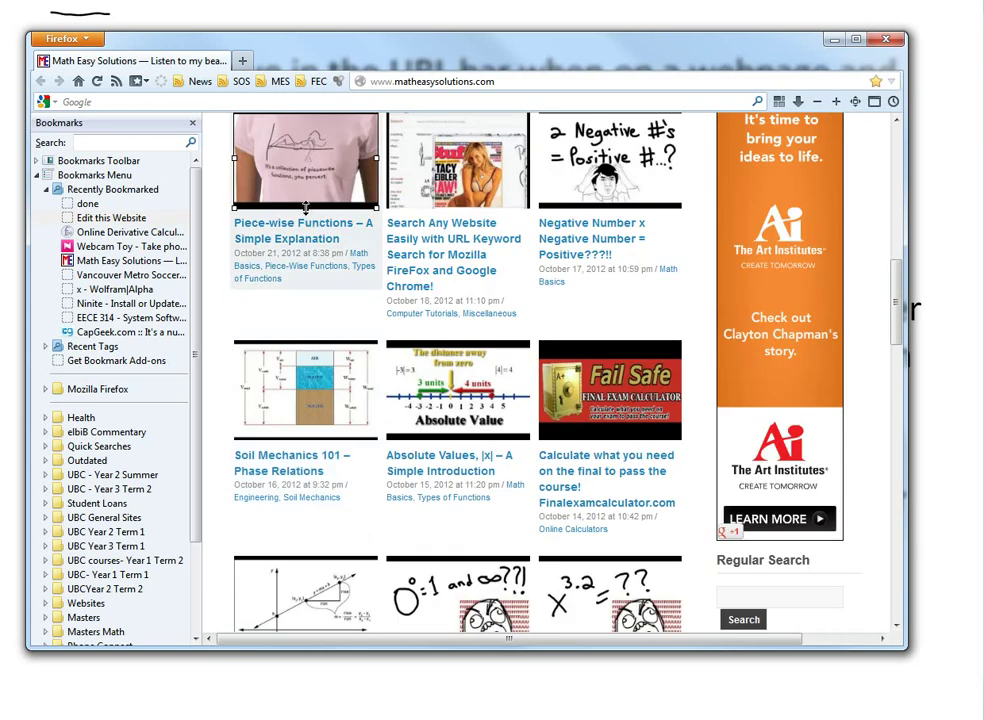
- Resize the Piece-wise Functions thumbnail and drag it into the Search Any Website post
drag(306, 207, 306, 212)
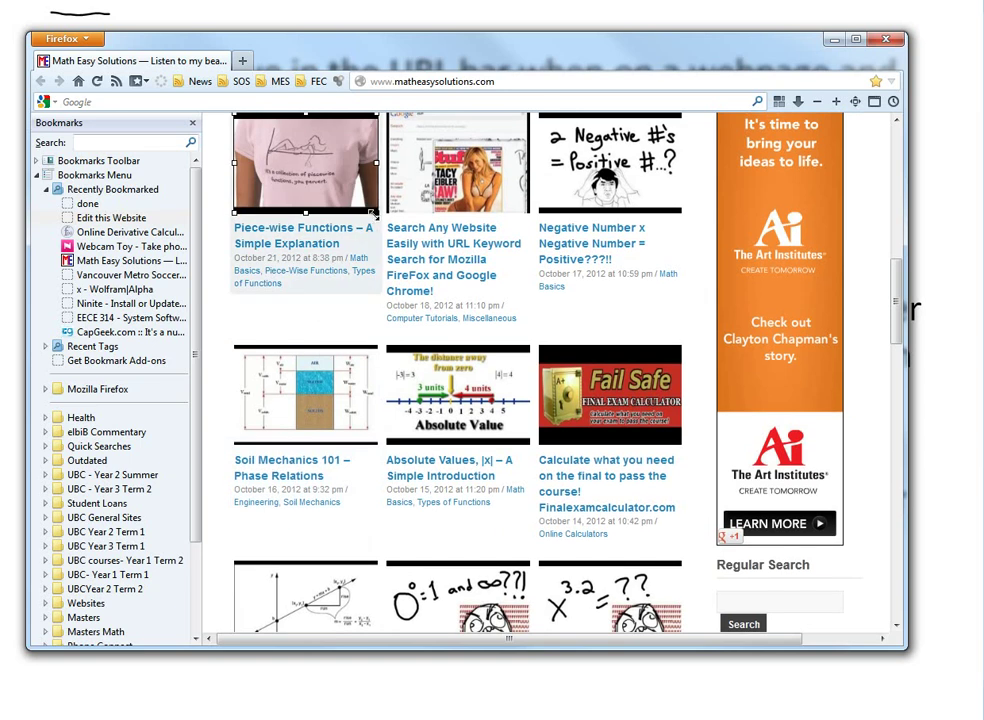
drag(373, 215, 445, 272)
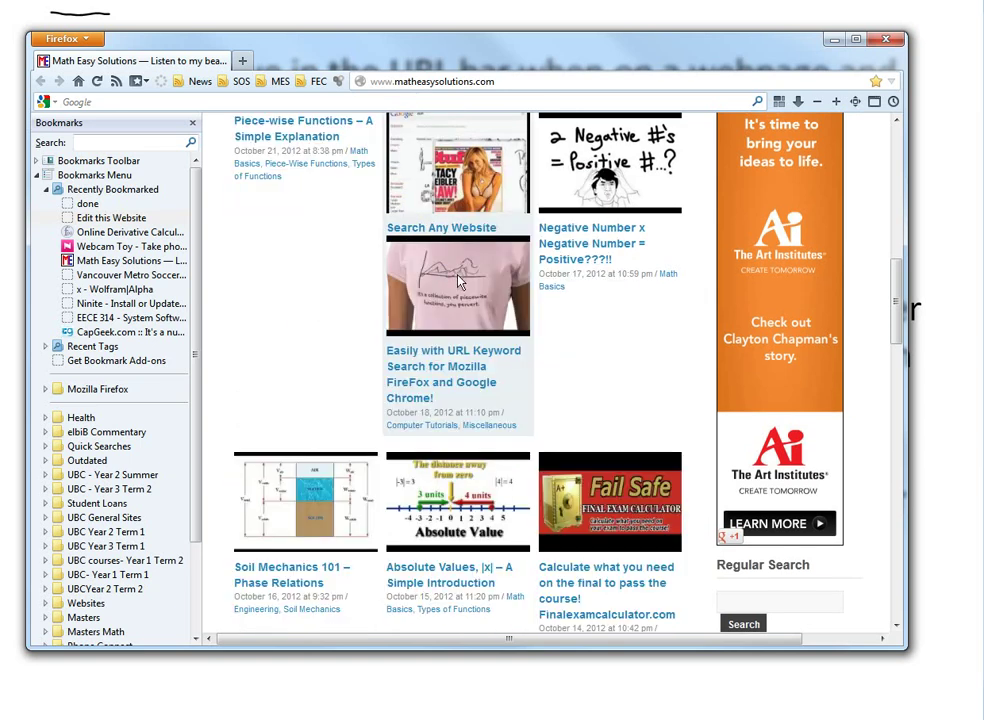
drag(610, 160, 205, 240)
- Add stray letters 'jkljkj' to the Negative Number title and retype the Piece-wise Functions title as 'Math'
scroll(738, 286, down, 5)
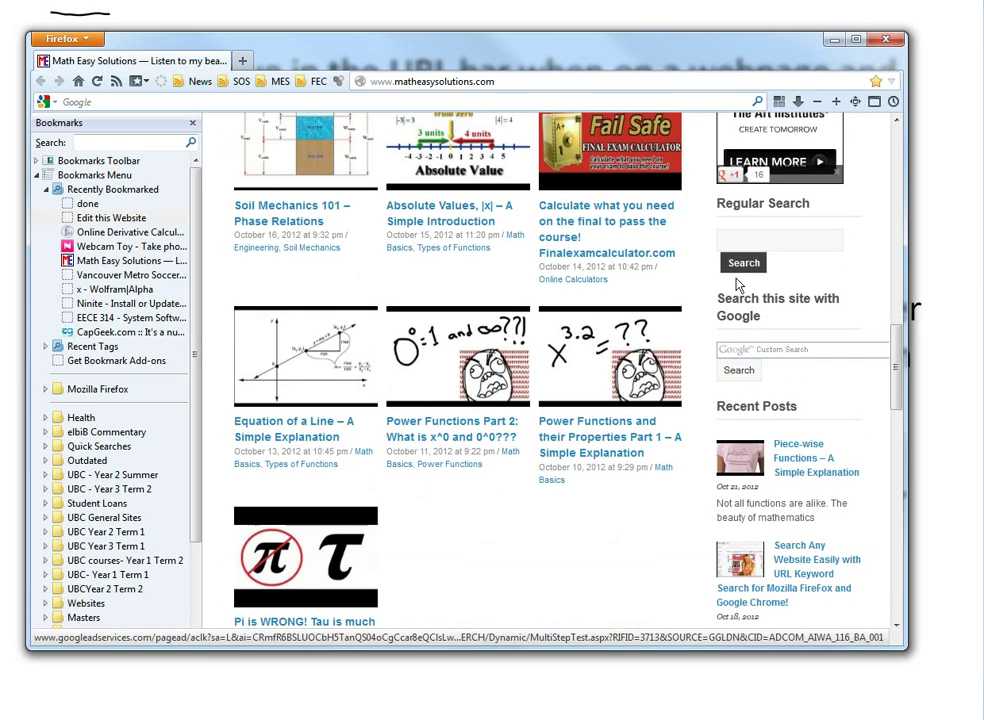
scroll(600, 240, up, 5)
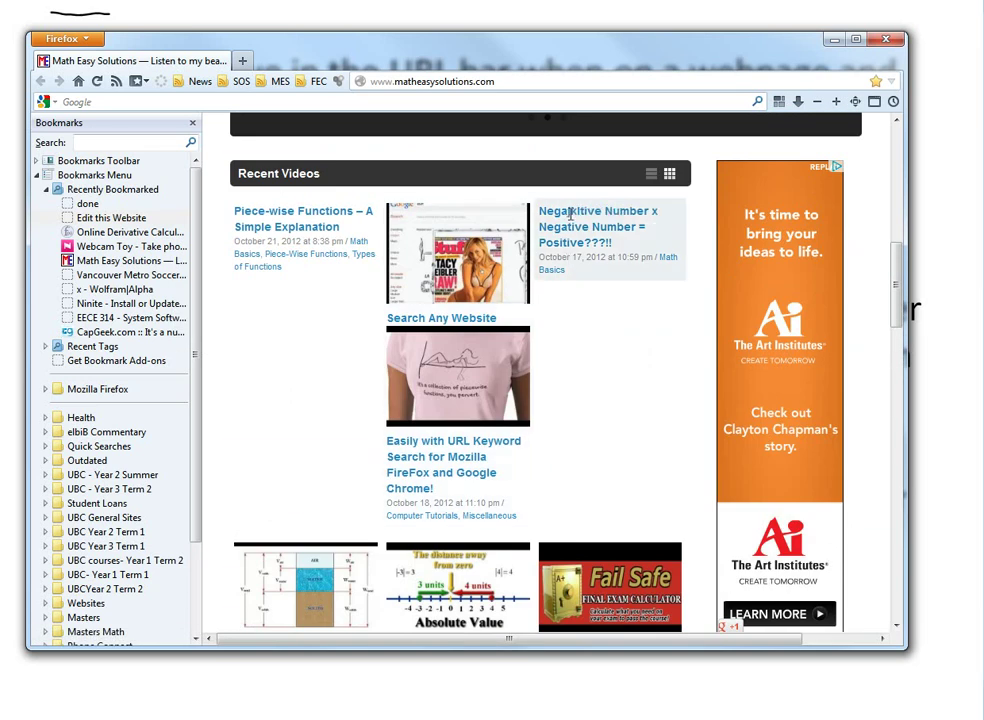
text(jkljkj)
triple_click(290, 228)
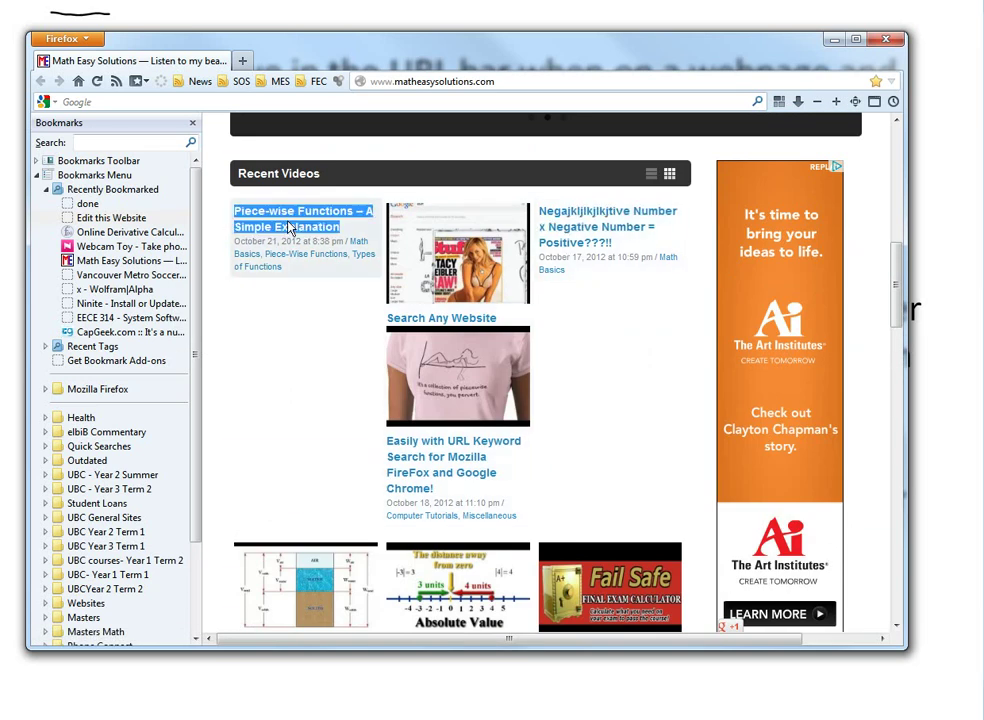
text(Math Easy is the best!!!!)
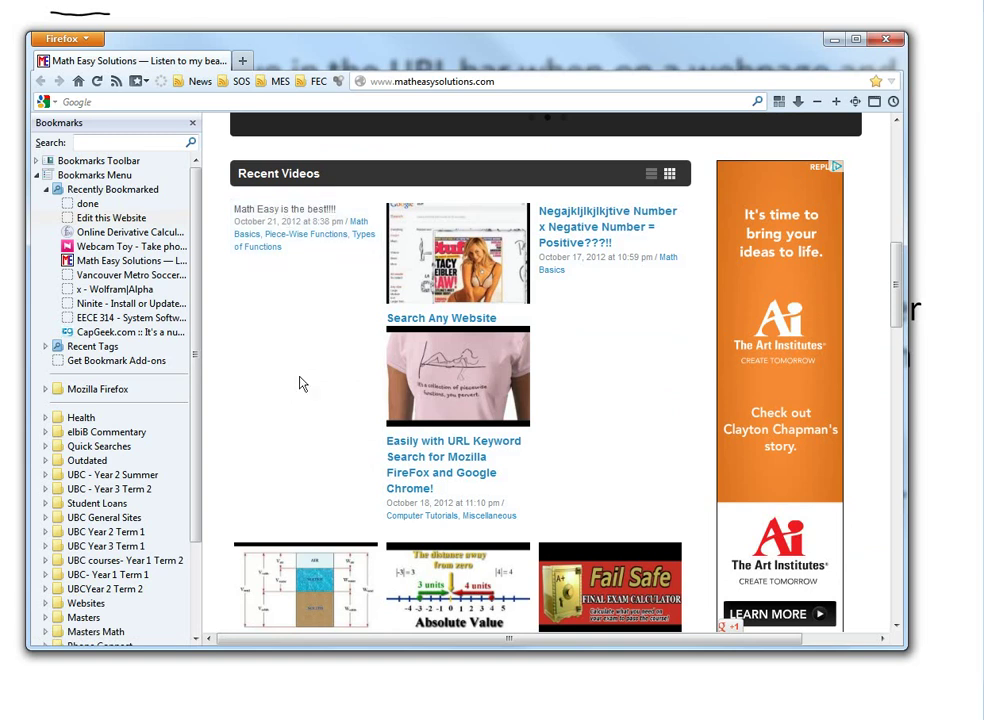
- Toggle page editing on and off with the edit and done bookmarklets
scroll(301, 384, down, 10)
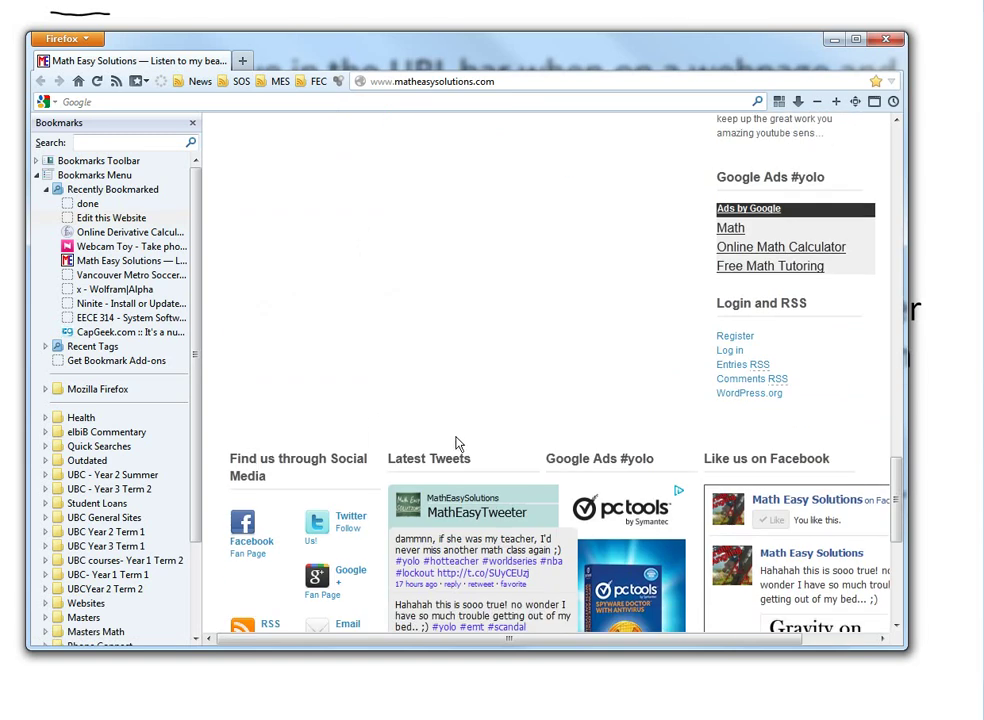
scroll(457, 446, up, 8)
scroll(512, 443, up, 10)
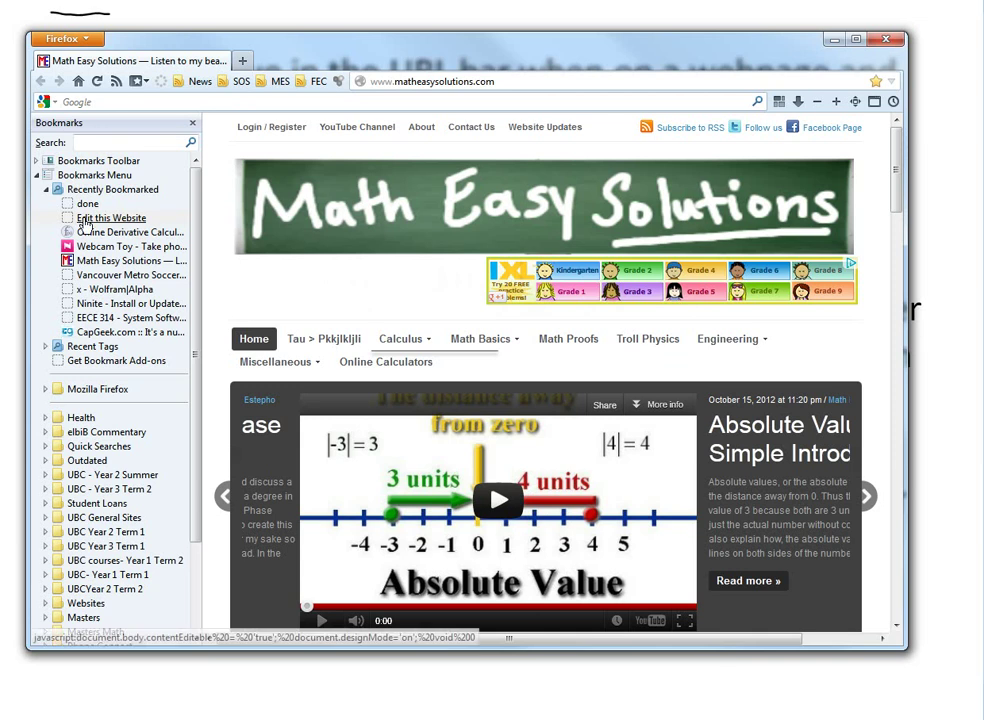
click(85, 205)
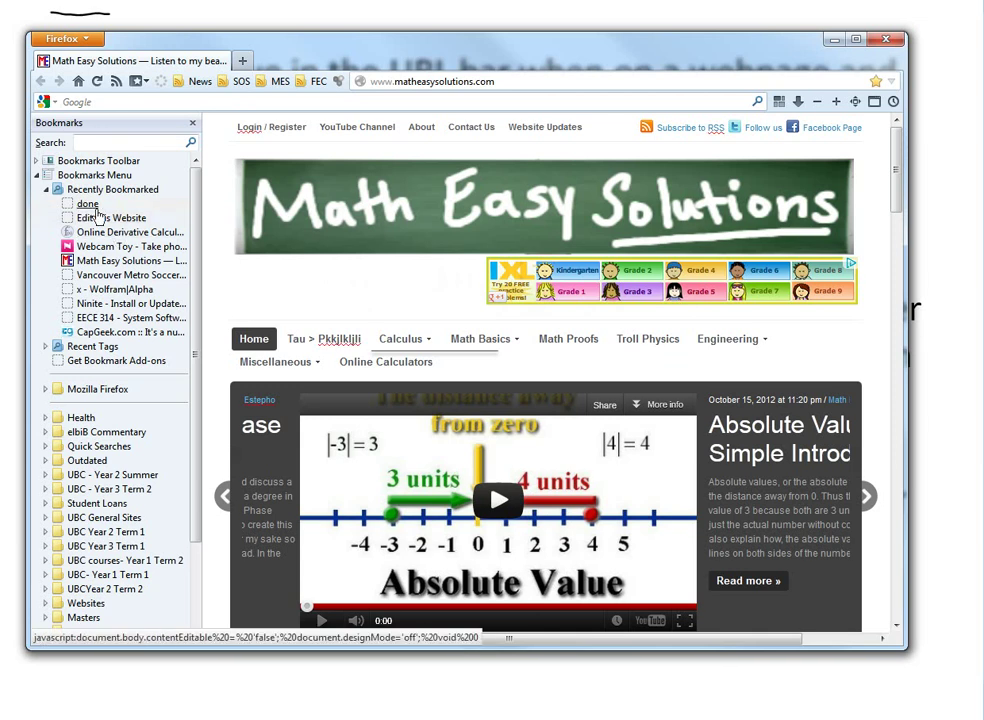
click(96, 206)
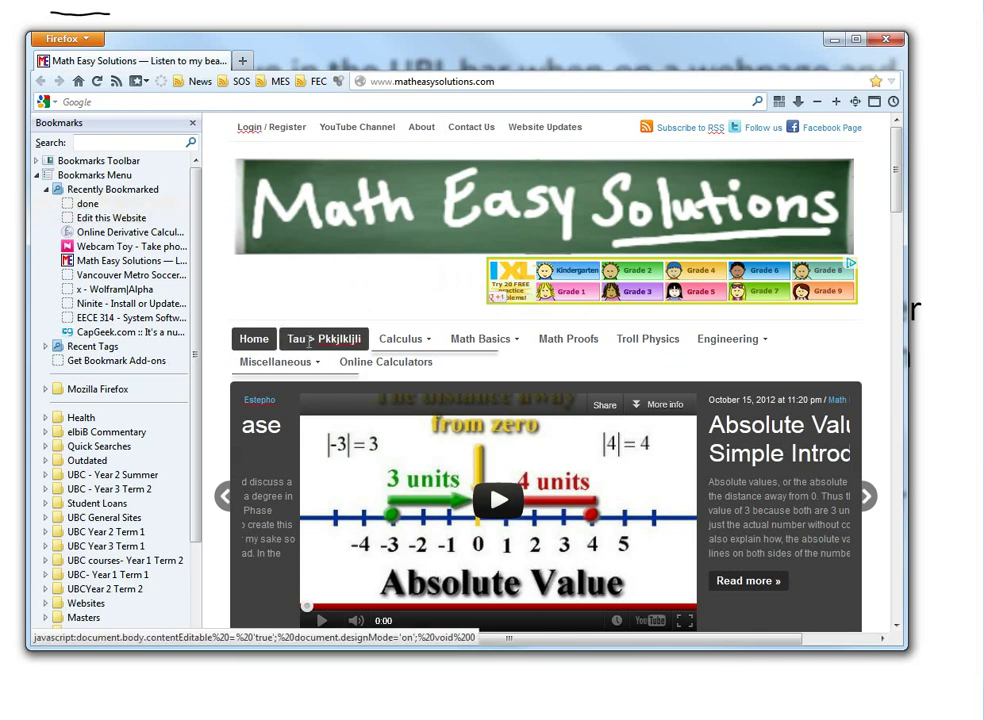
scroll(355, 336, down, 5)
scroll(362, 334, up, 5)
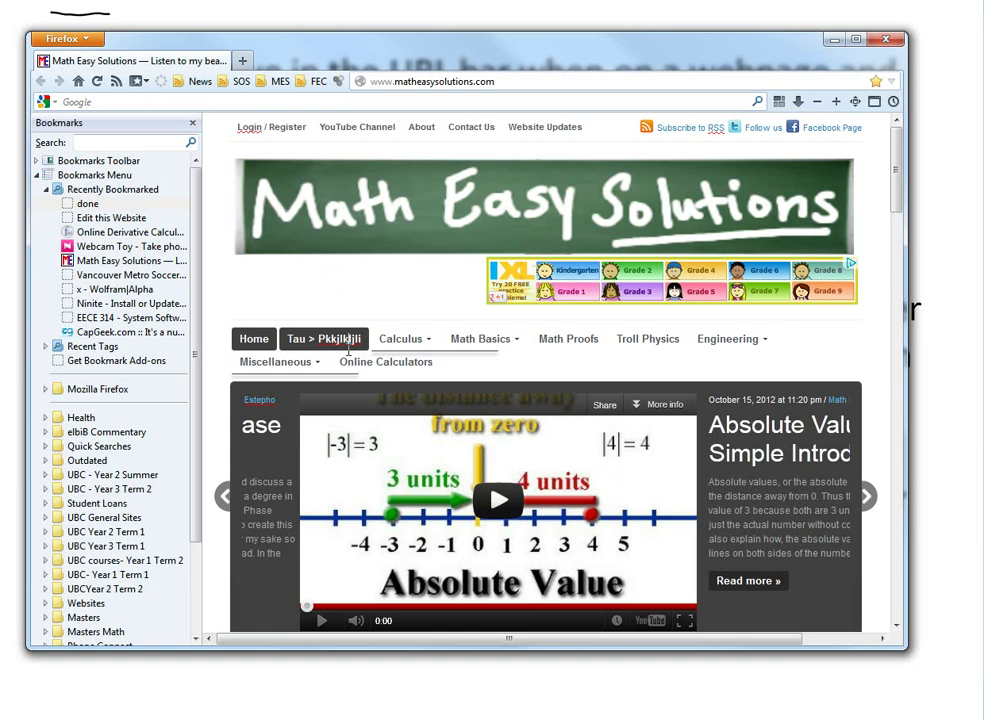
- Insert stray letters 'jkjljk' into the Tau menu label
text(jkjljk)
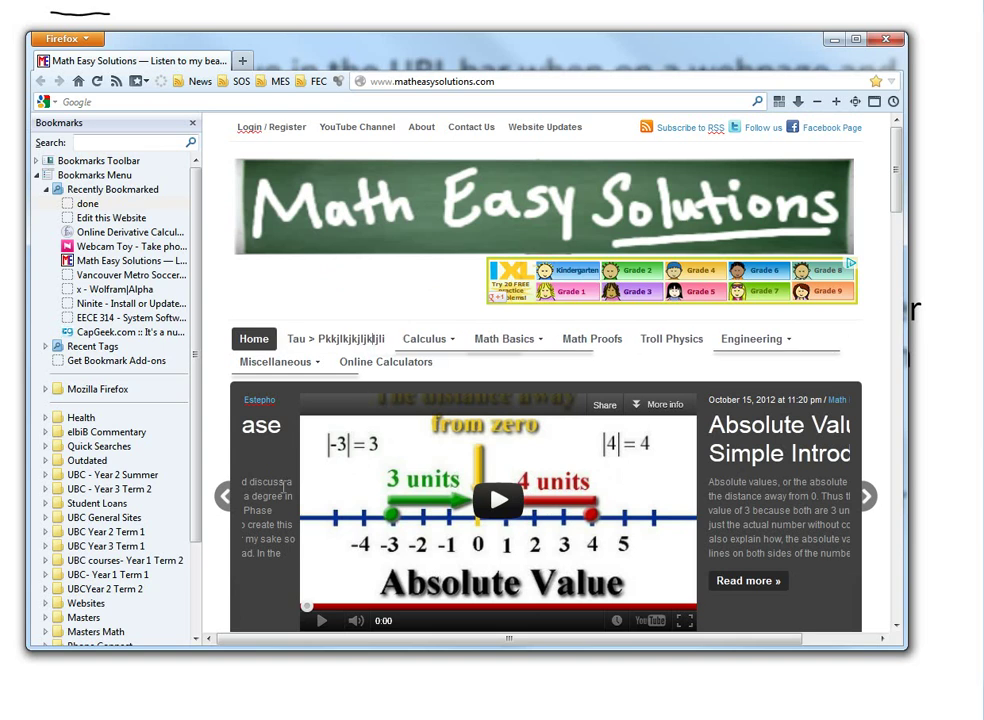
scroll(369, 330, down, 3)
scroll(369, 330, up, 3)
scroll(424, 428, down, 7)
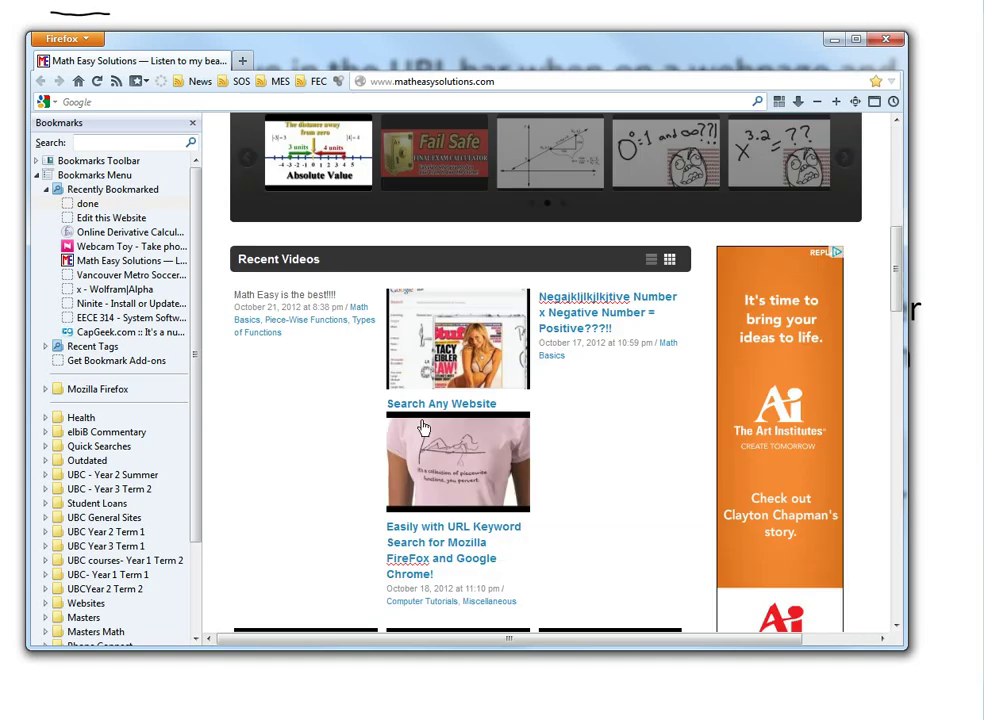
scroll(424, 428, down, 4)
scroll(424, 428, up, 5)
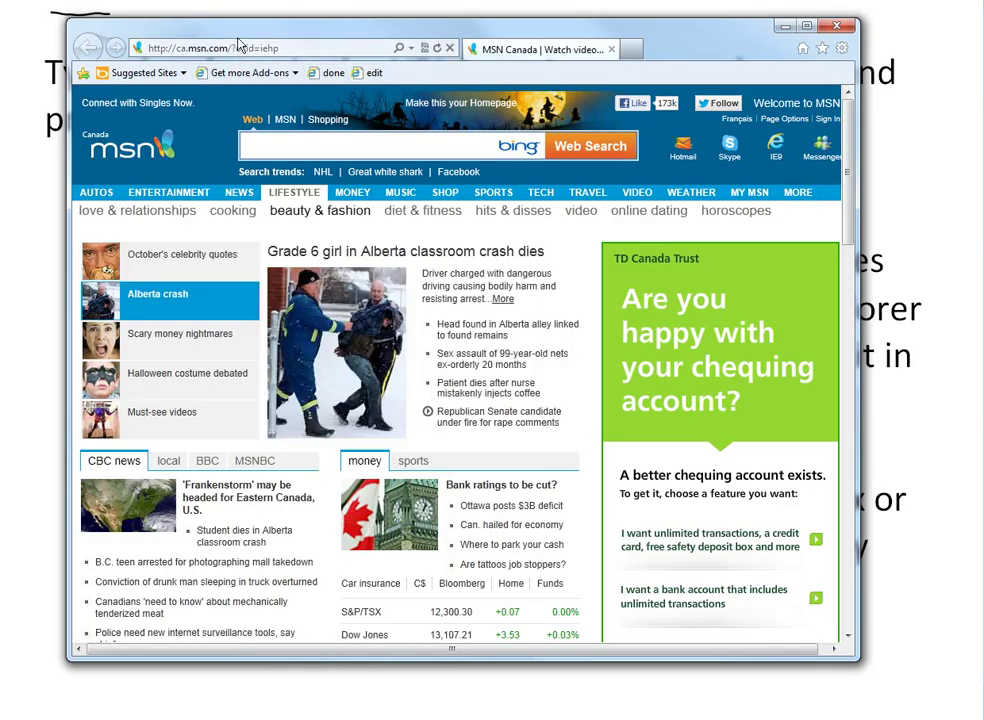
- Make the MSN page editable and resize the MSN logo, shrinking it to a tiny image
click(366, 78)
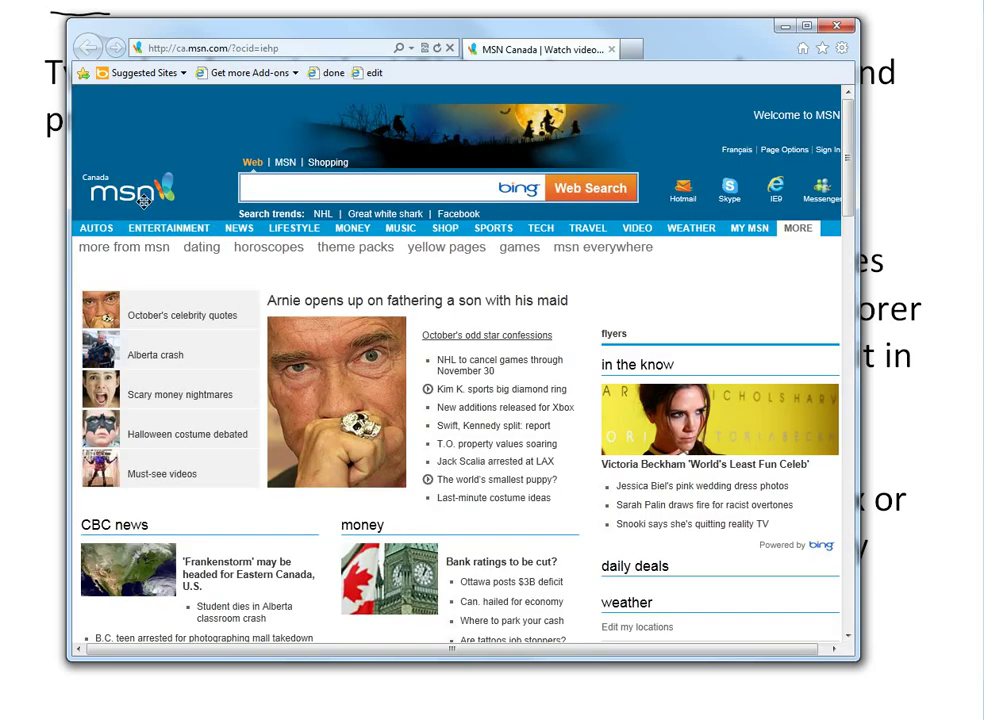
click(144, 201)
drag(205, 133, 226, 118)
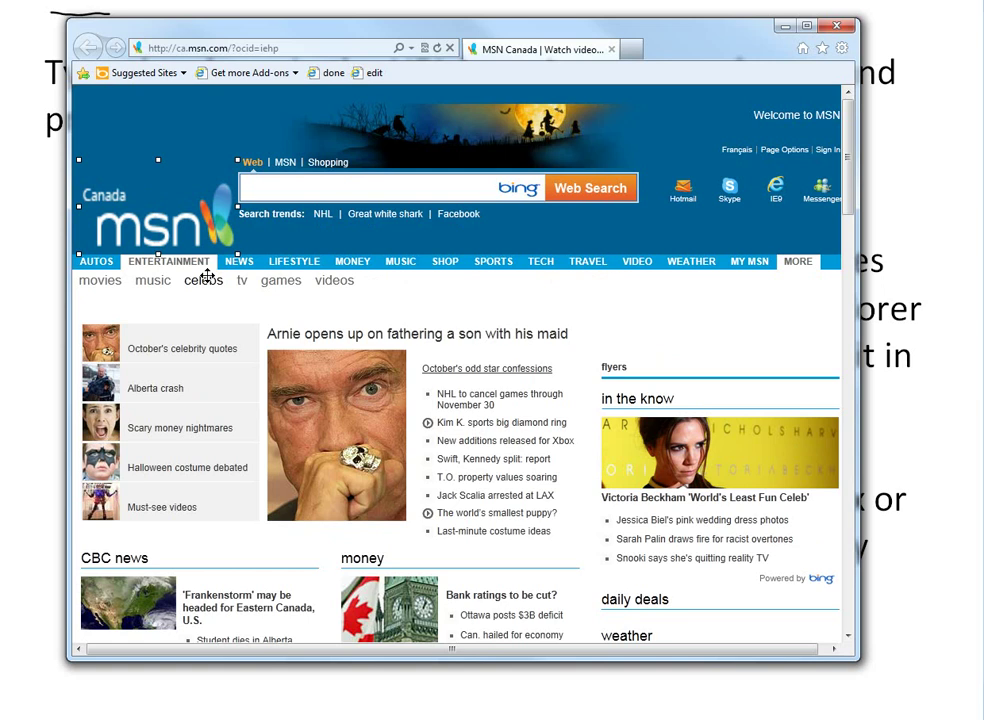
drag(207, 276, 240, 178)
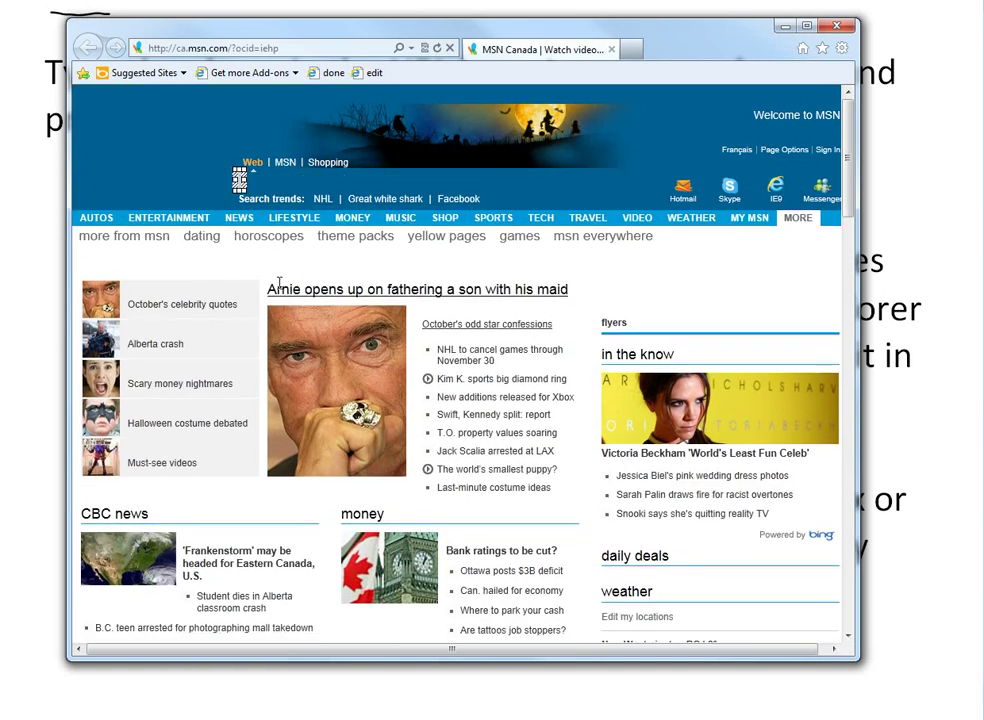
- Rewrite the Arnie headline to start with 'Math Easy Solutions !!!!', removing stray letters and the original words
click(301, 282)
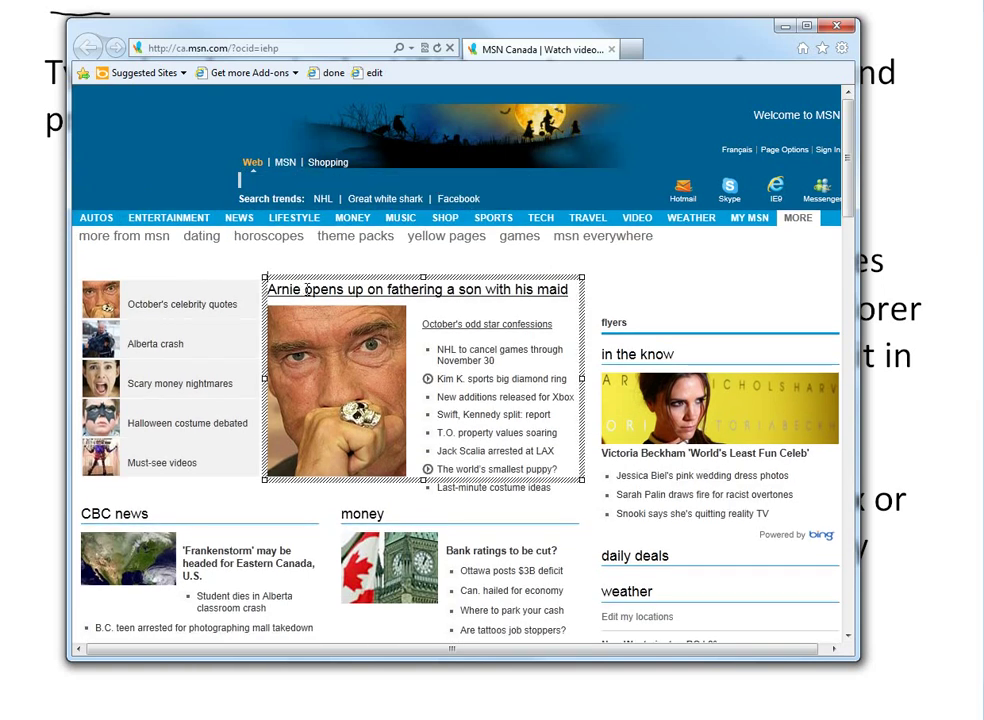
click(306, 289)
text(kjjlk)
key(BackSpace)
key(BackSpace)
key(BackSpace)
text(Mathge)
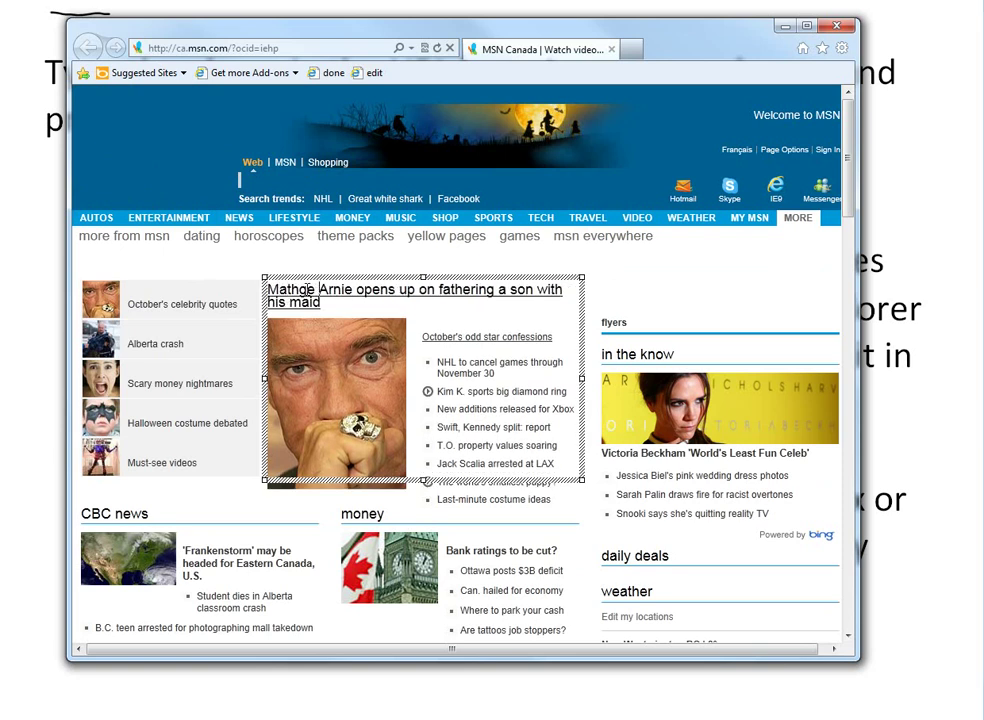
key(BackSpace)
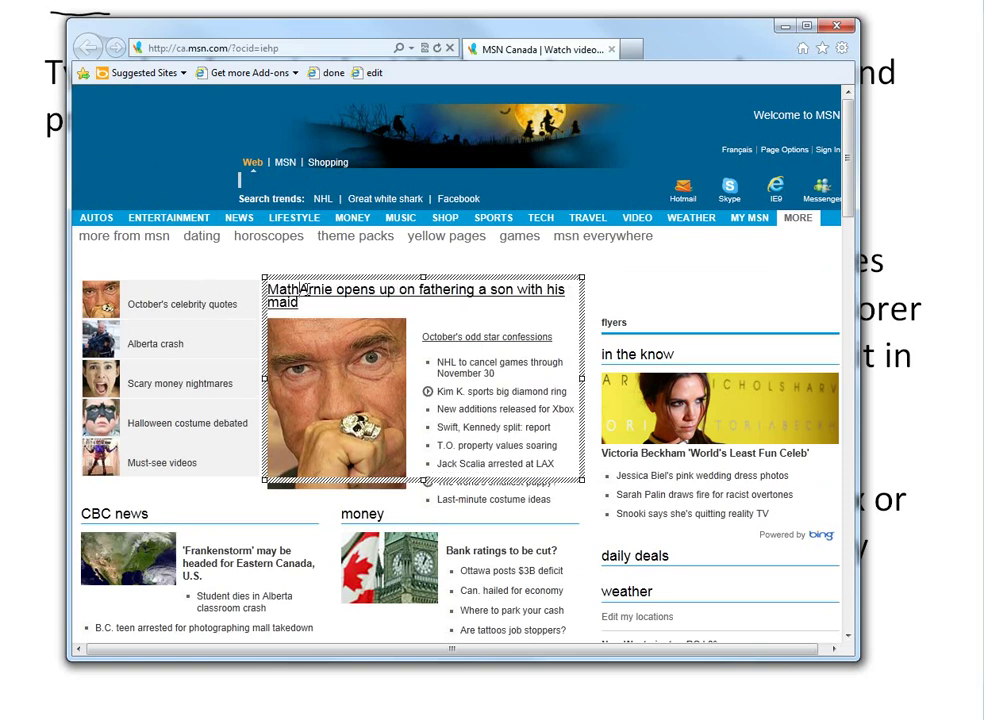
text(Easy Solutions !!!!)
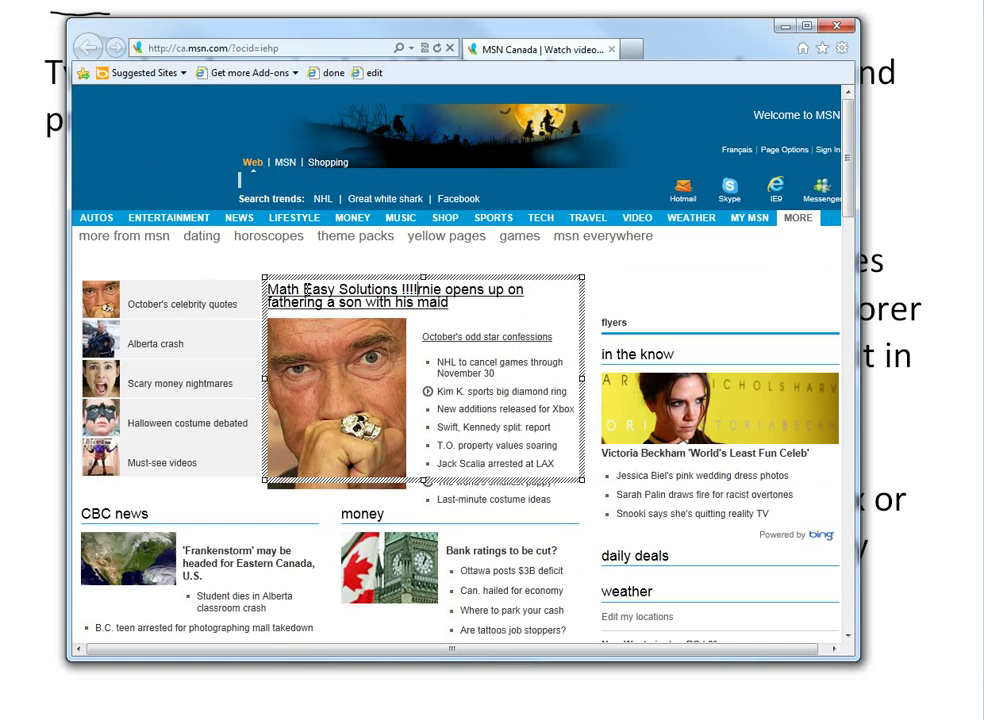
key(Delete)
key(Delete)
key(Delete)
key(Delete)
key(Delete)
key(Delete)
key(Delete)
key(Delete)
key(Delete)
key(Delete)
key(Delete)
key(Delete)
key(Delete)
key(Delete)
key(Delete)
key(Delete)
key(Delete)
key(Delete)
key(Delete)
key(Delete)
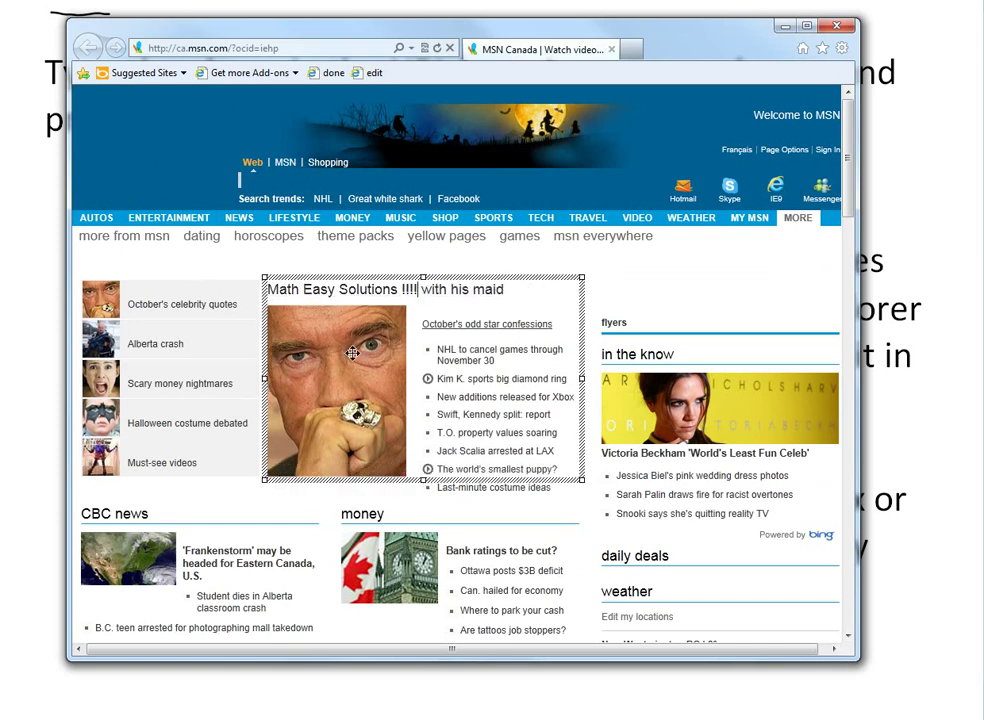
- Delete the editor's picks photo and the spotlight photo
click(352, 353)
scroll(400, 466, down, 15)
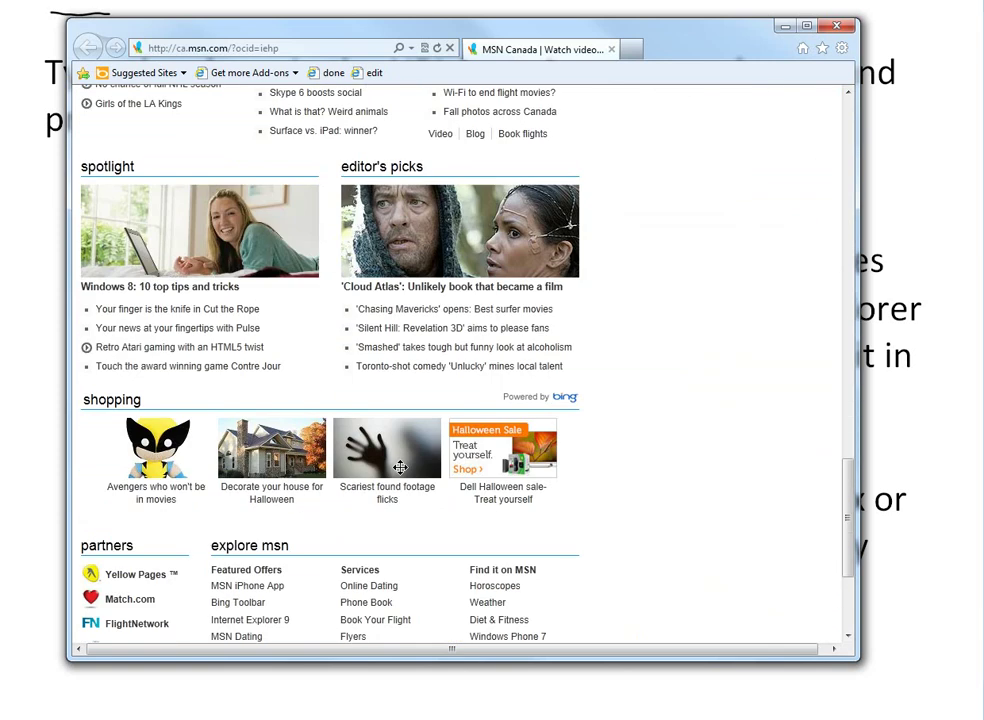
scroll(401, 468, up, 5)
scroll(401, 468, down, 5)
click(567, 393)
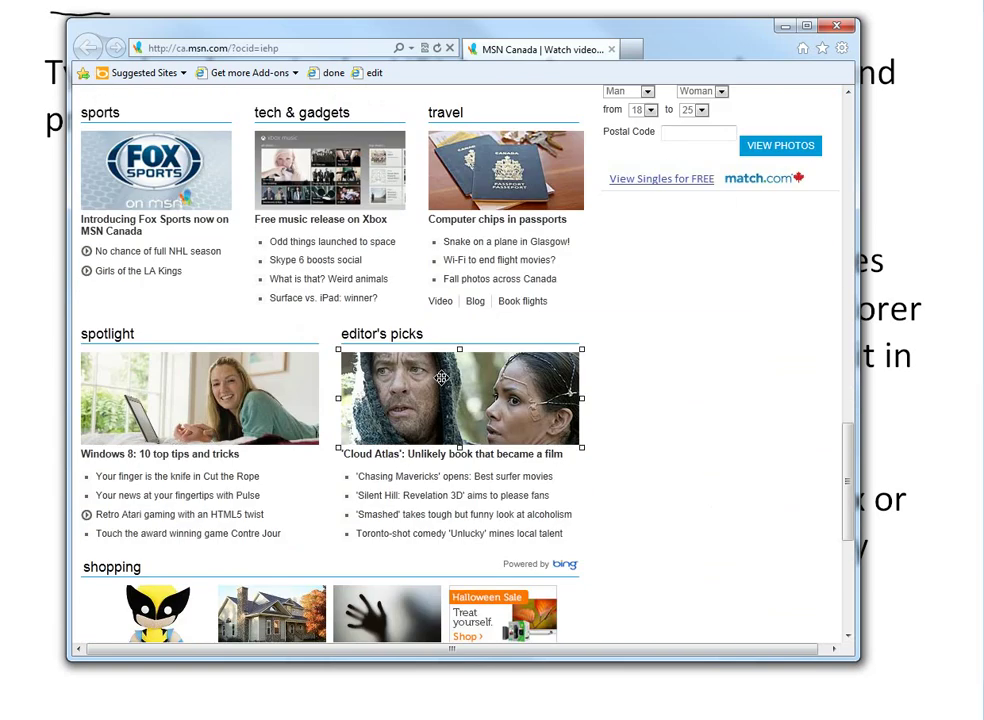
key(Delete)
click(262, 381)
key(Delete)
- Remove the 'in the know' heading above the Victoria Beckham story
scroll(439, 482, down, 3)
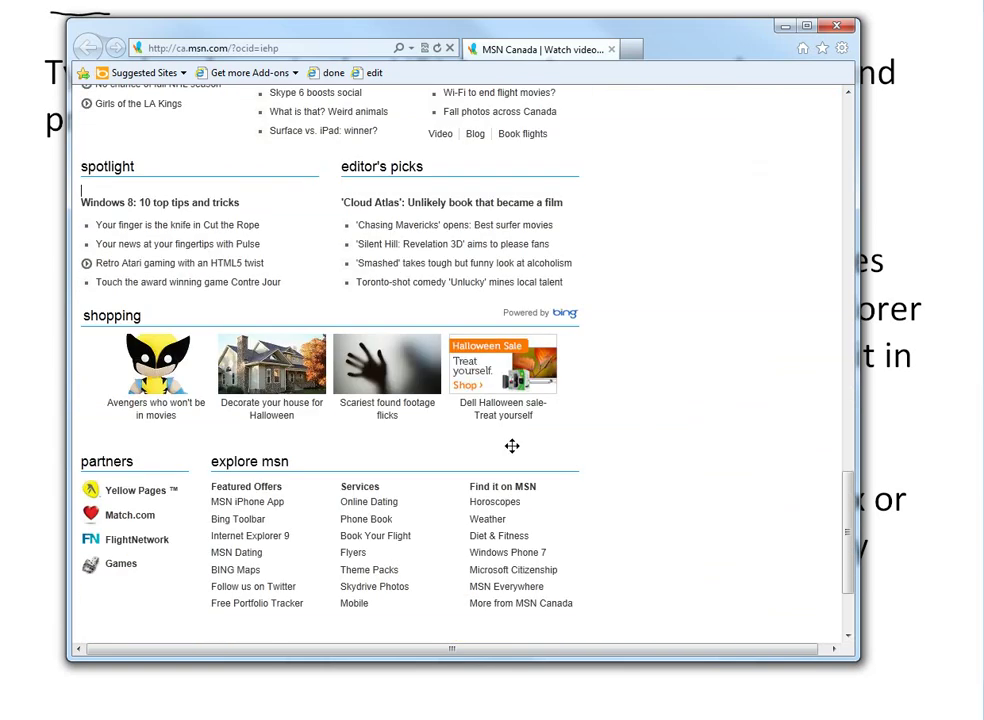
scroll(510, 446, up, 10)
scroll(504, 360, up, 7)
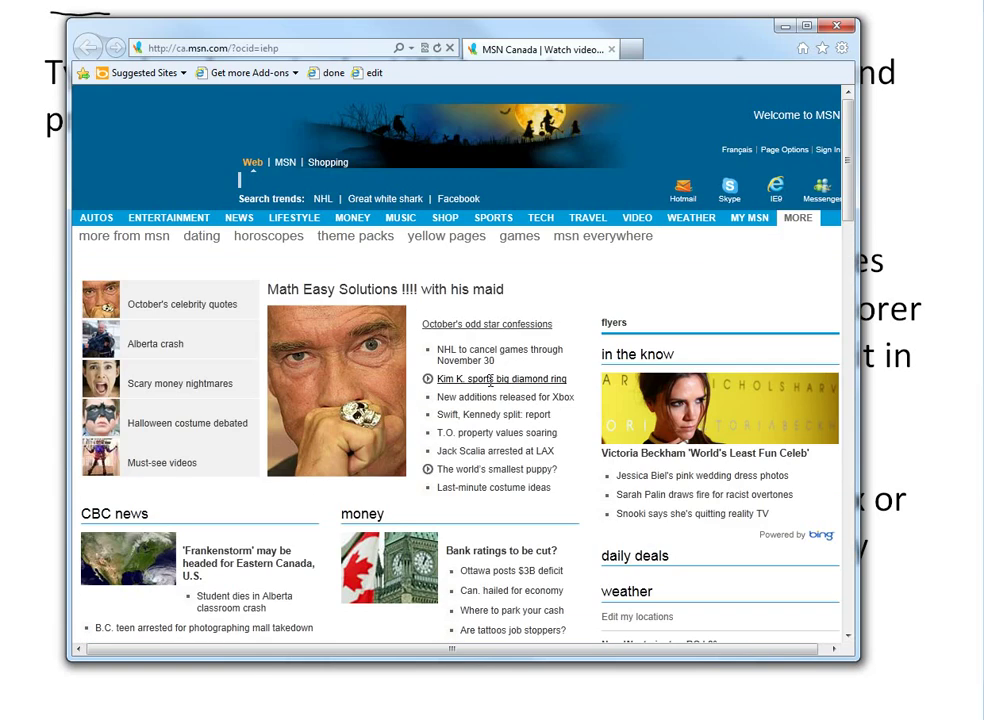
scroll(493, 388, down, 9)
scroll(493, 388, up, 9)
scroll(483, 380, down, 4)
scroll(500, 400, up, 4)
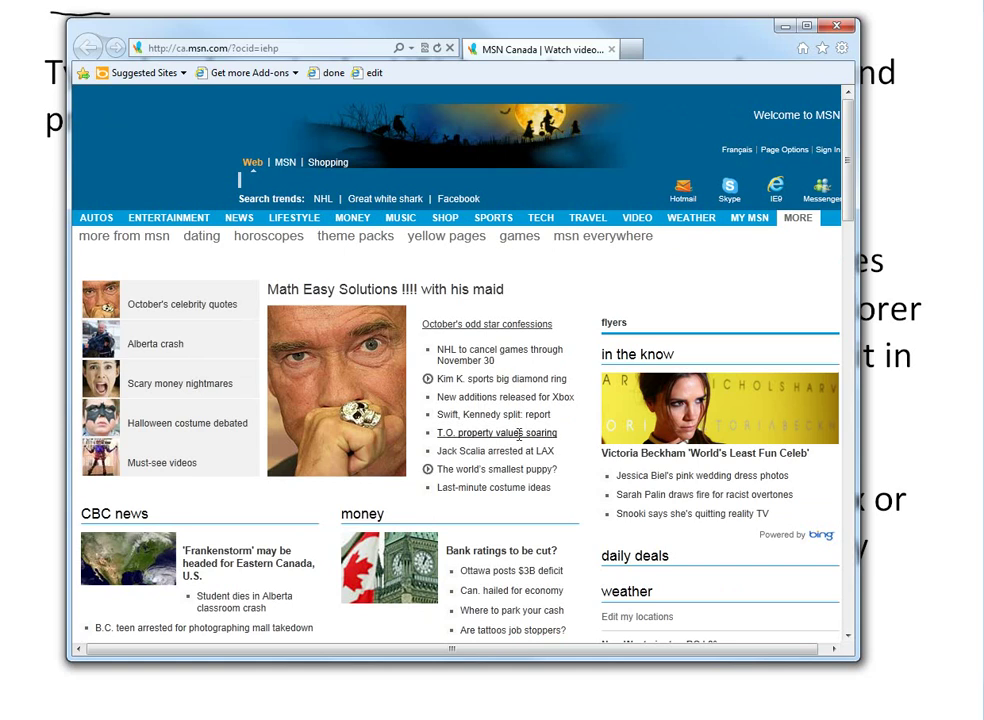
scroll(640, 443, down, 3)
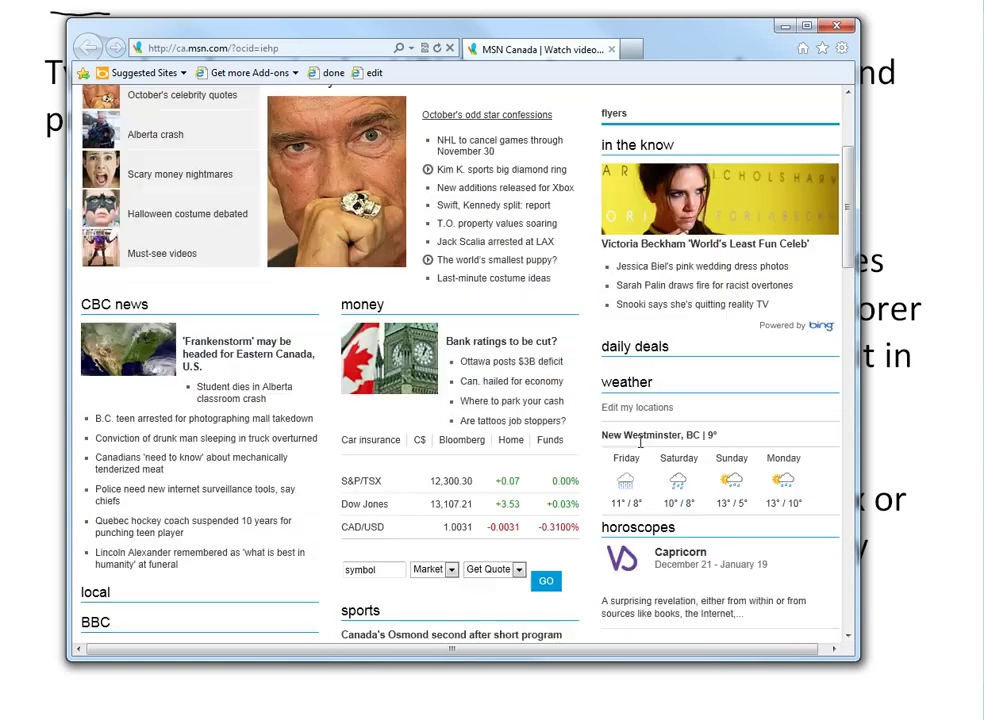
scroll(640, 443, up, 3)
click(630, 360)
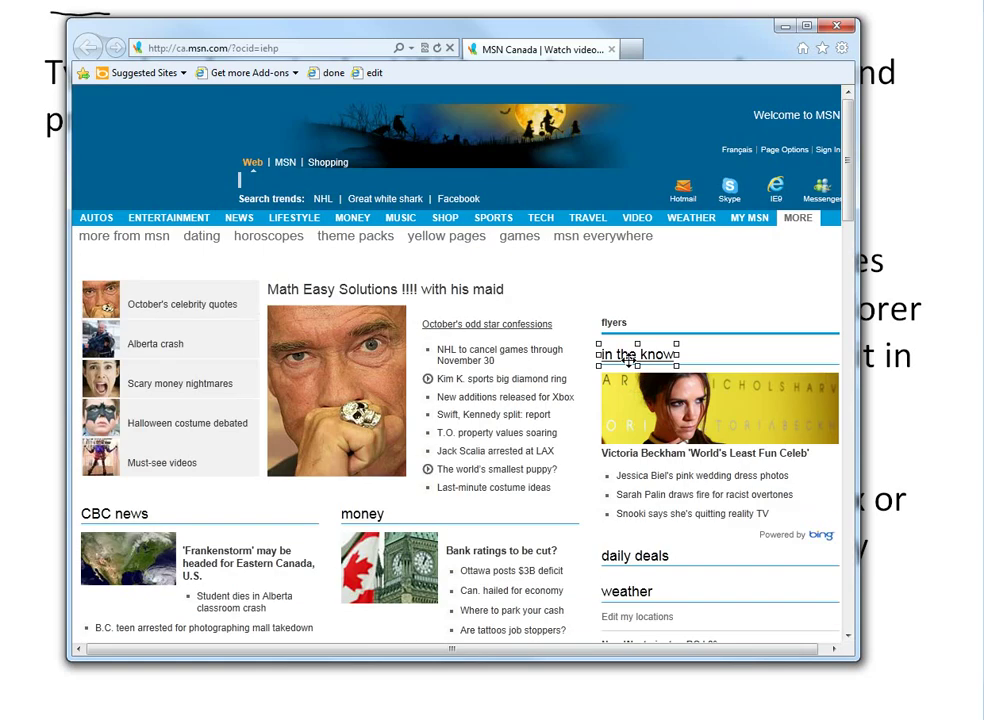
scroll(630, 360, down, 14)
scroll(410, 339, up, 7)
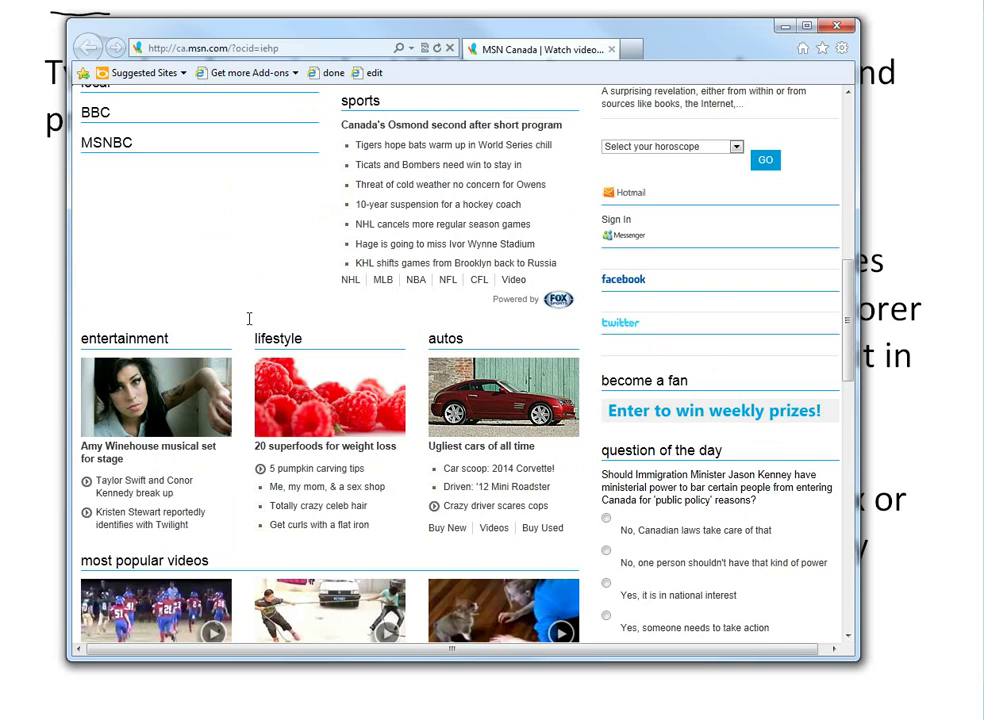
scroll(249, 318, up, 12)
scroll(409, 438, down, 10)
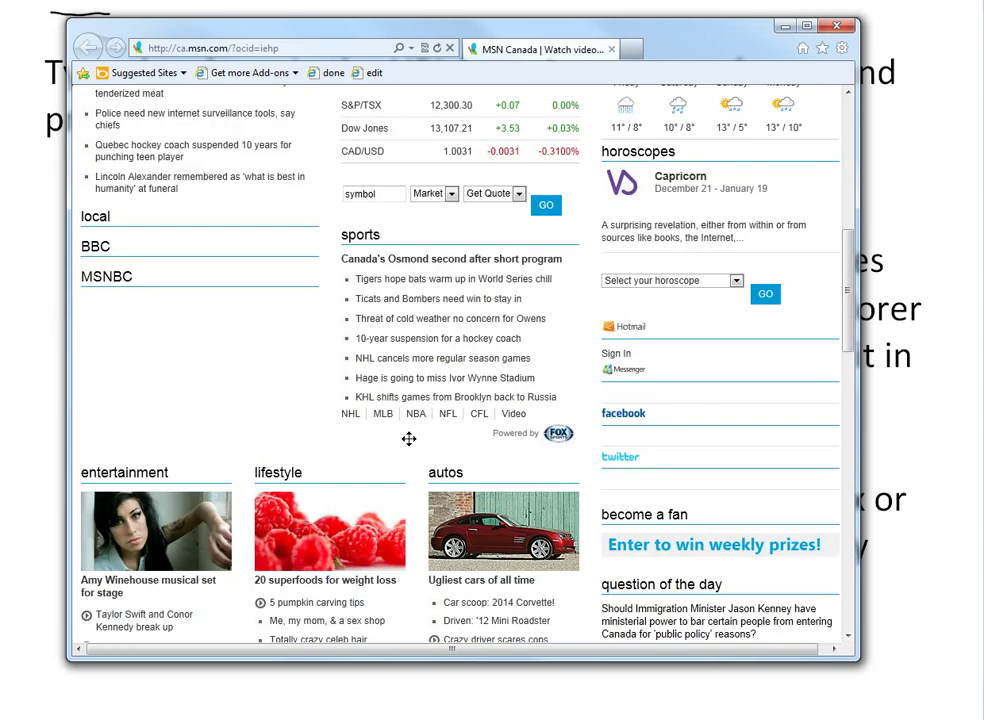
scroll(409, 438, down, 5)
scroll(405, 441, up, 5)
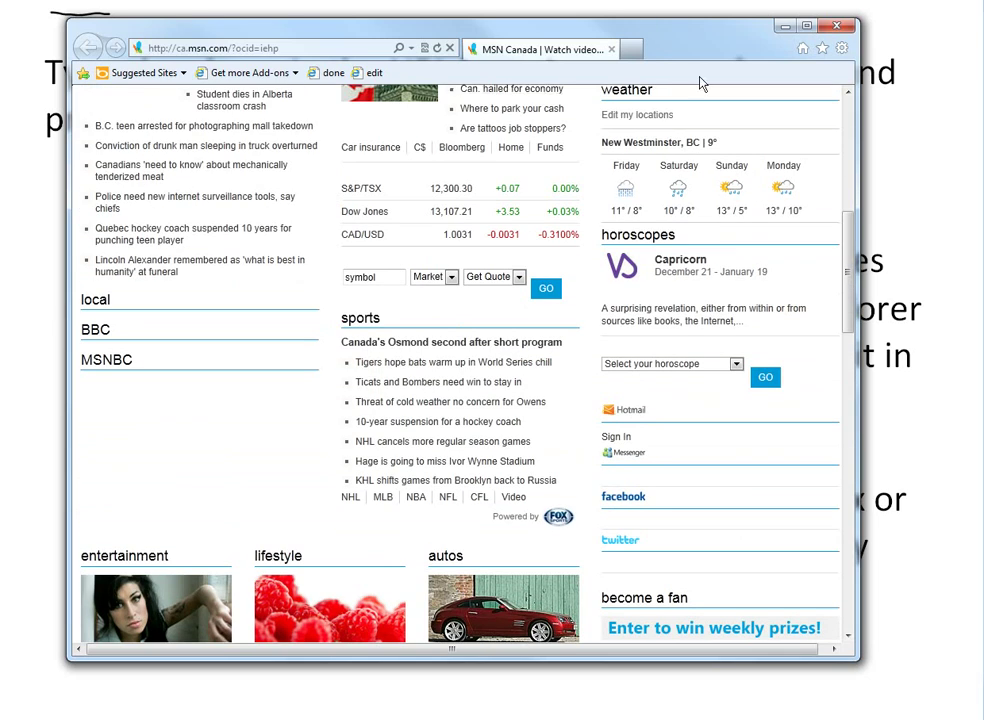
scroll(628, 323, up, 10)
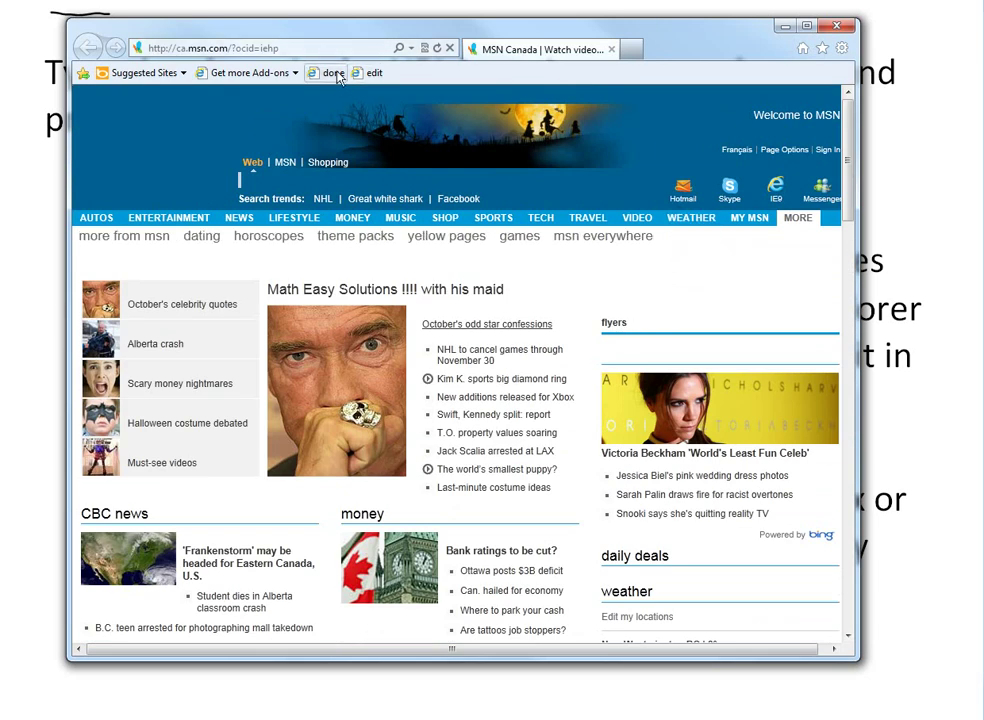
- Select the edited Math Easy Solutions block, then leave Internet Explorer to show the notes document
mouse_move(230, 219)
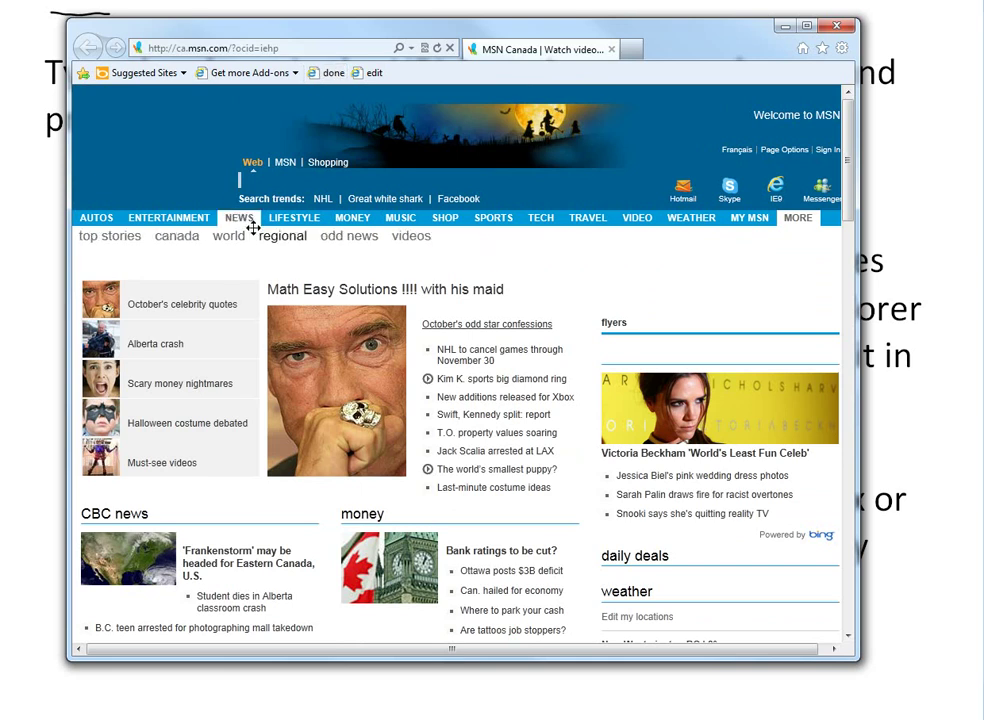
click(263, 258)
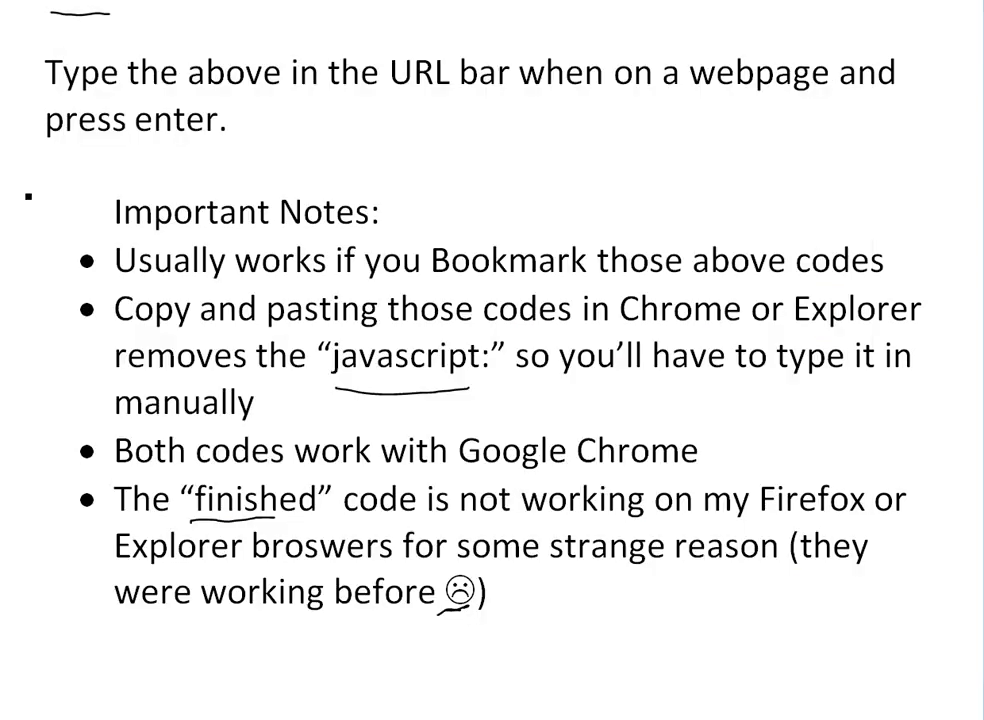
scroll(331, 288, up, 8)
scroll(331, 288, down, 3)
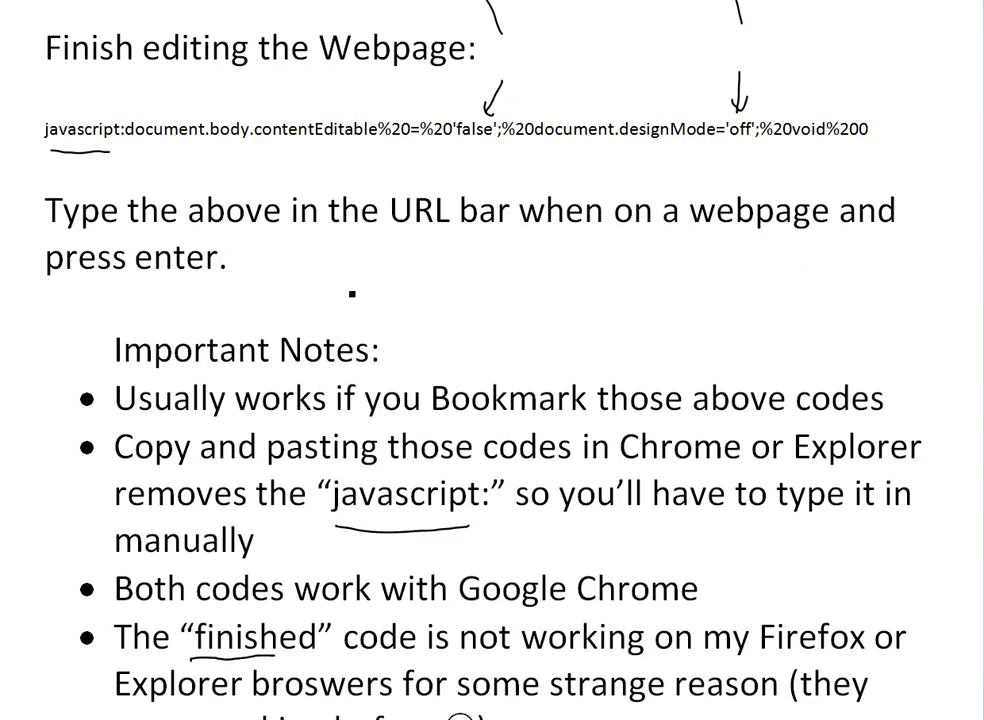
scroll(345, 258, up, 1)
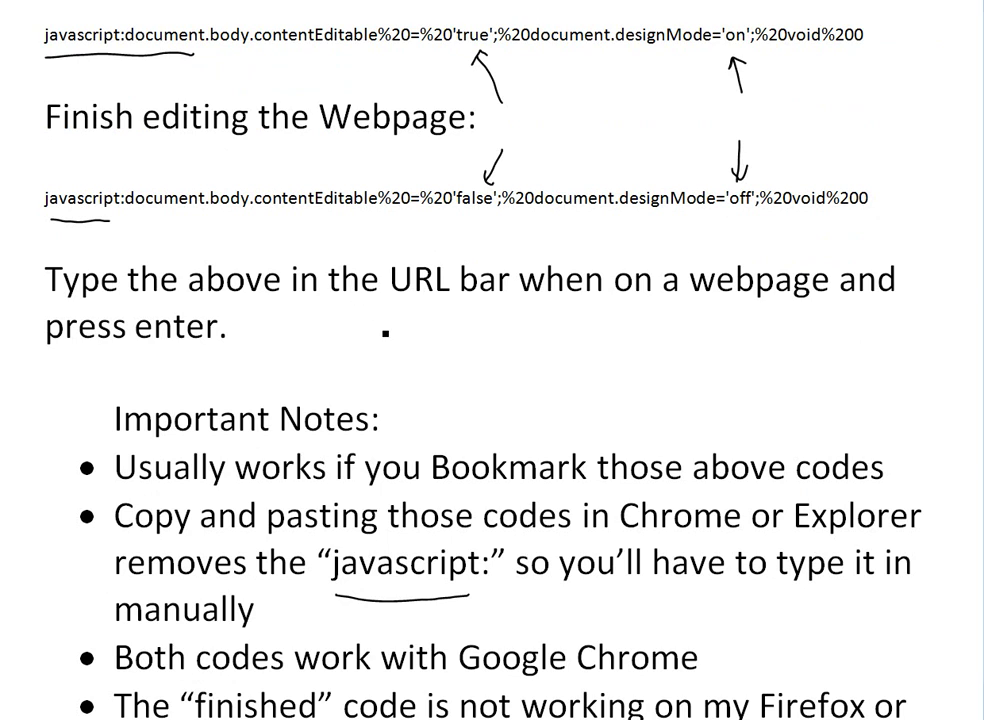
scroll(224, 90, up, 3)
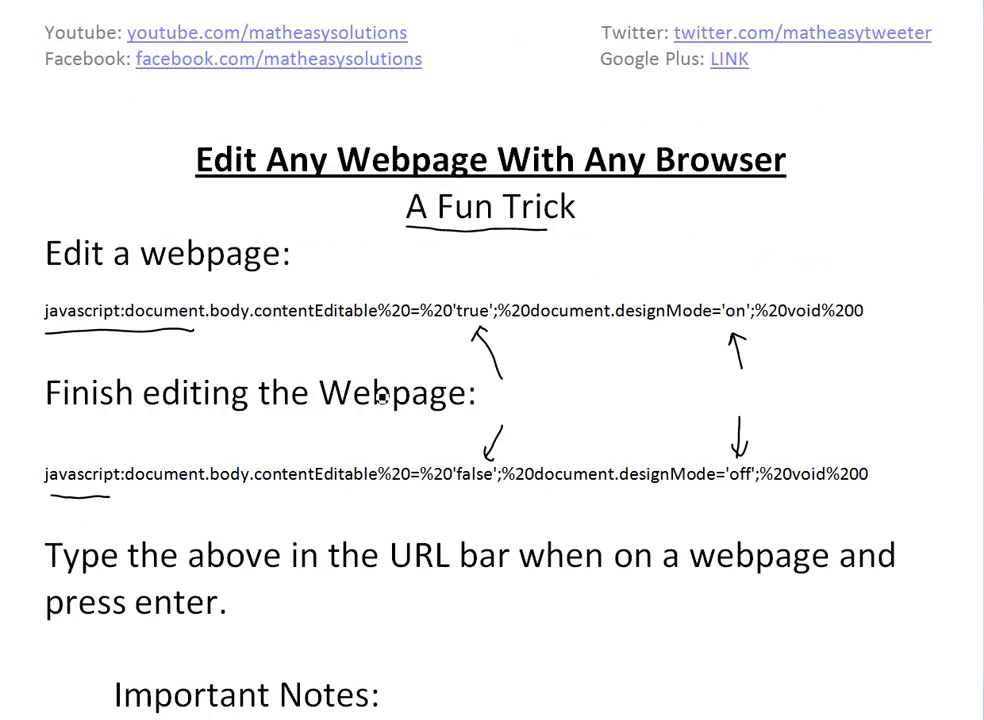
scroll(398, 408, down, 6)
scroll(401, 418, up, 4)
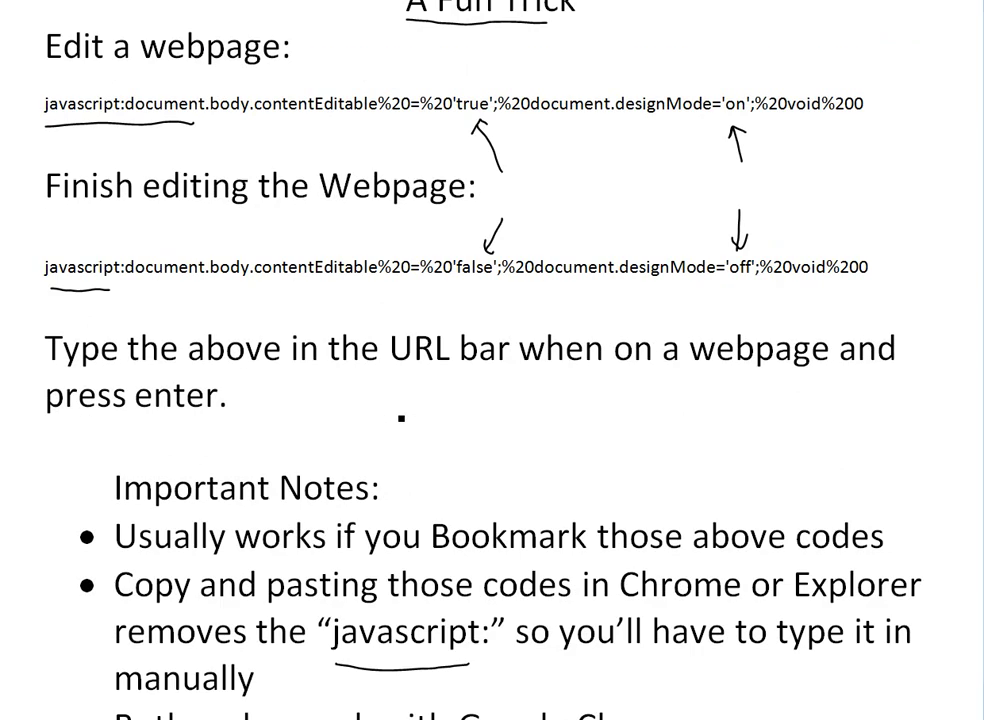
scroll(505, 411, up, 3)
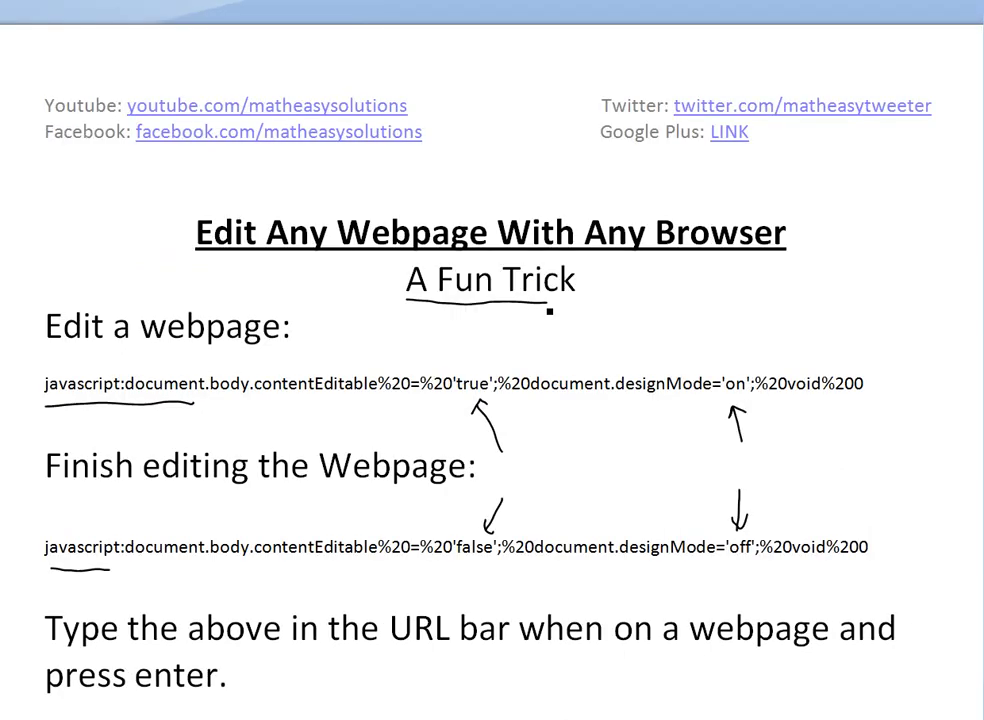